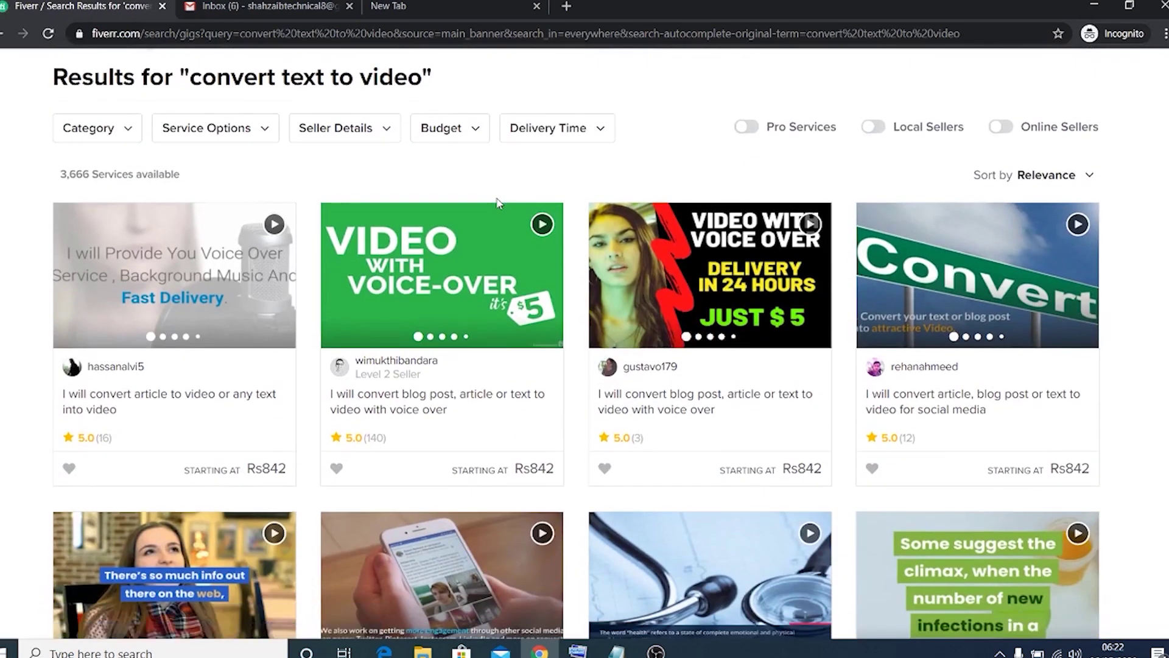
Step: Look through the Fiverr gigs found for "convert text to video", checking their titles and starting prices
{"action": "scroll", "coordinate": [498, 202], "scroll_direction": "down", "scroll_amount": 1}
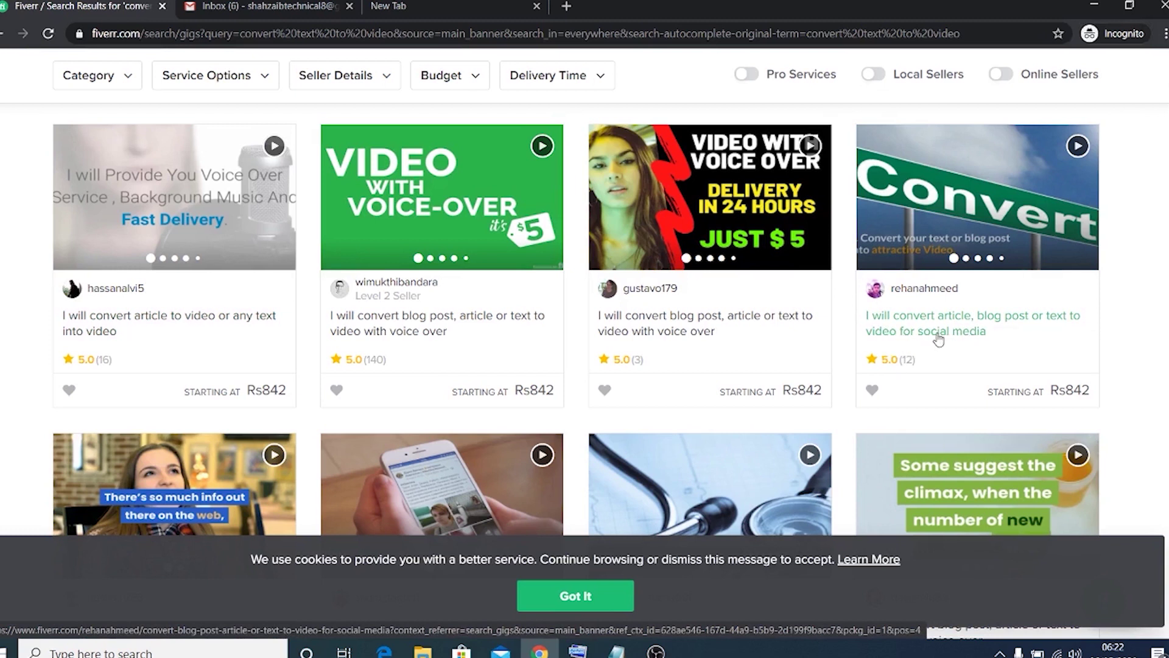
{"action": "scroll", "coordinate": [687, 240], "scroll_direction": "down", "scroll_amount": 3}
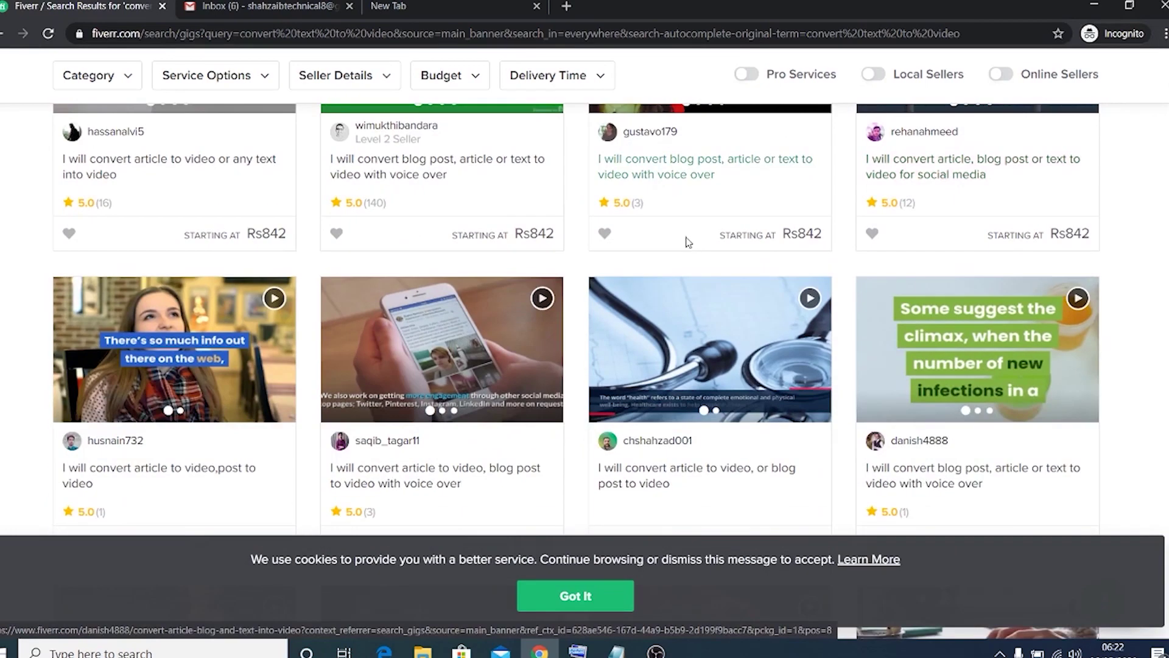
{"action": "scroll", "coordinate": [609, 247], "scroll_direction": "down", "scroll_amount": 3}
{"action": "scroll", "coordinate": [559, 253], "scroll_direction": "down", "scroll_amount": 5}
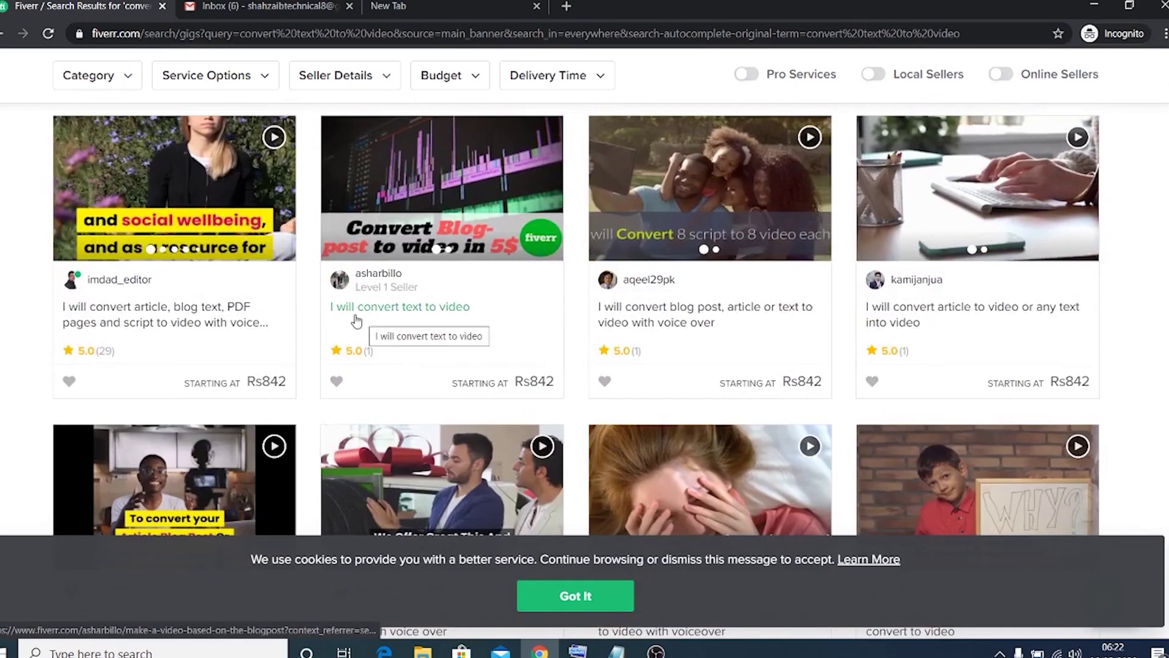
{"action": "scroll", "coordinate": [467, 330], "scroll_direction": "up", "scroll_amount": 10}
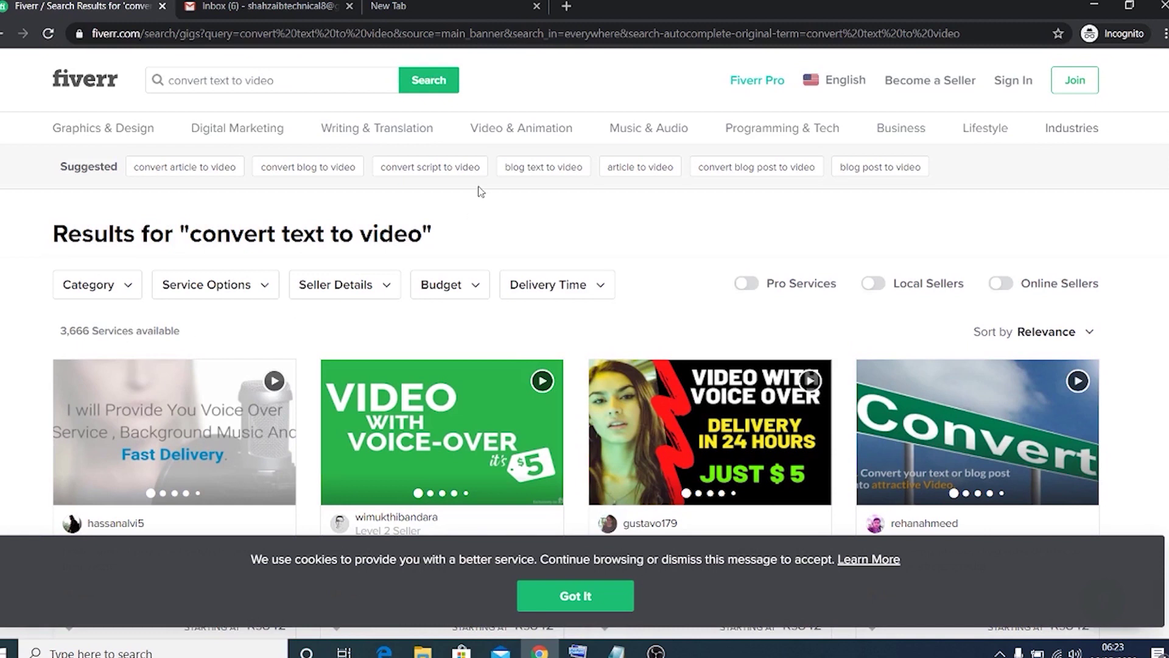
Step: Open the invideo.io website in the empty browser tab
{"action": "left_click", "coordinate": [478, 4]}
{"action": "left_click", "coordinate": [376, 34]}
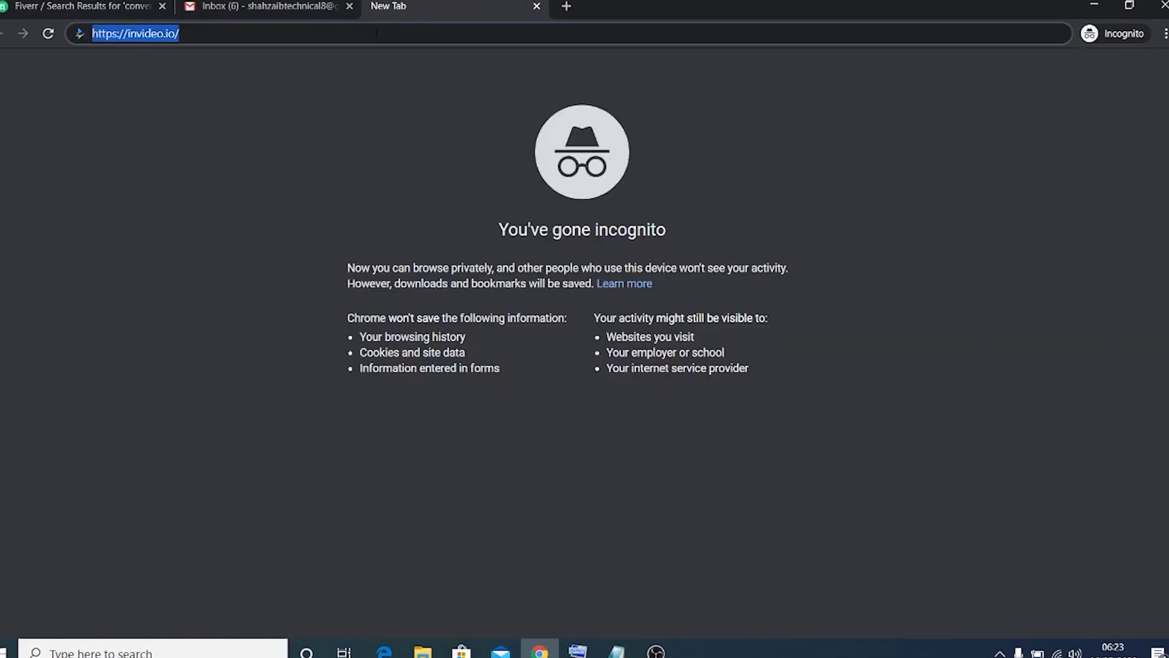
{"action": "key", "text": "Return"}
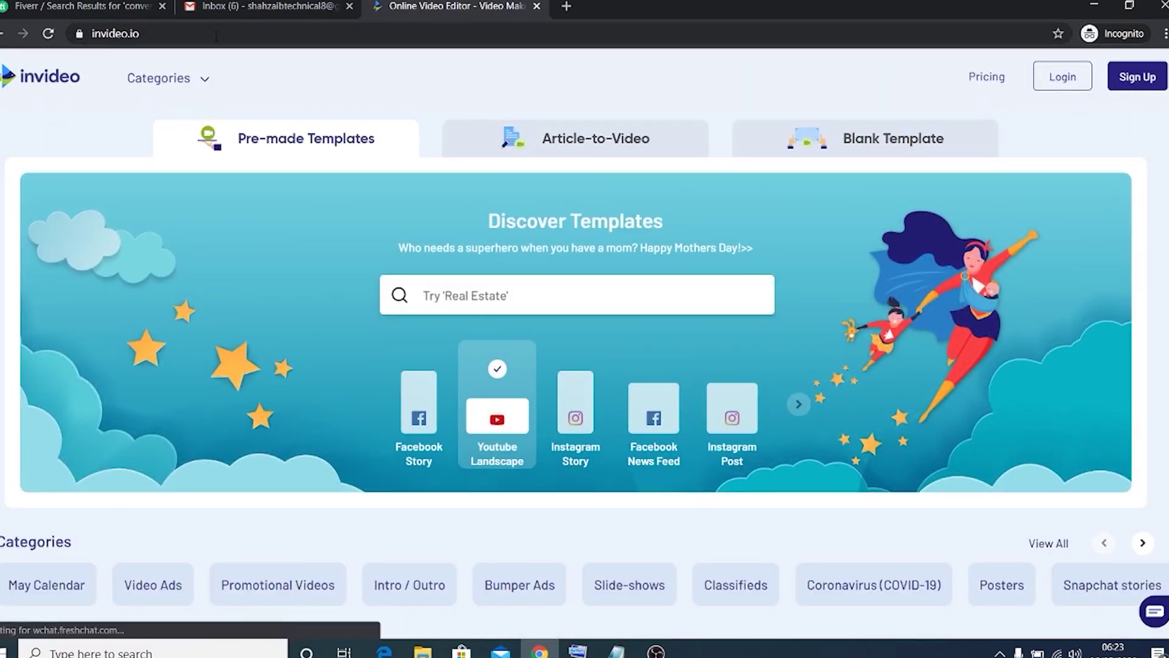
{"action": "mouse_move", "coordinate": [162, 77]}
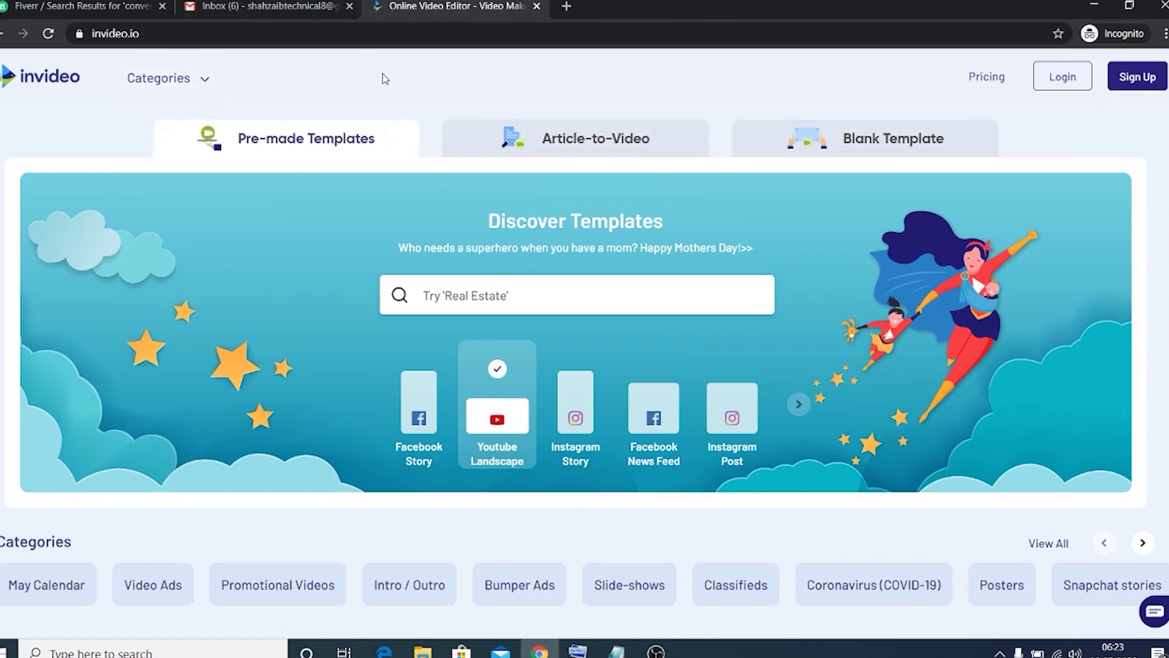
Step: Log in to invideo through Google with the account whose Gmail inbox is already open
{"action": "left_click", "coordinate": [256, 5]}
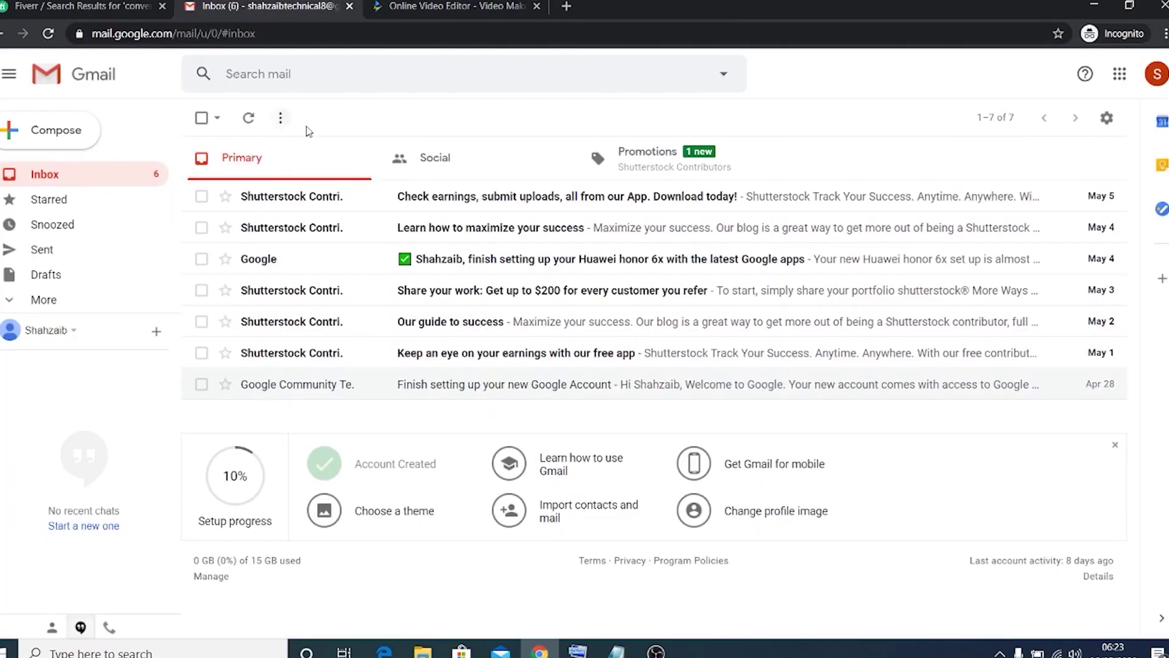
{"action": "left_click", "coordinate": [445, 6]}
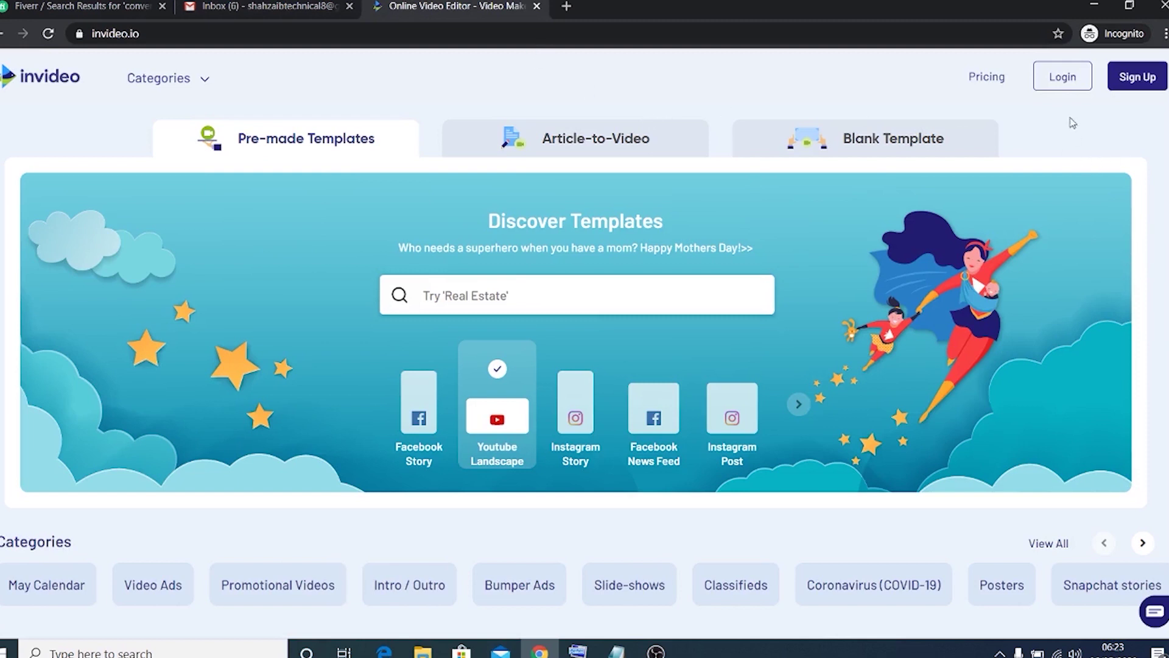
{"action": "left_click", "coordinate": [1075, 79]}
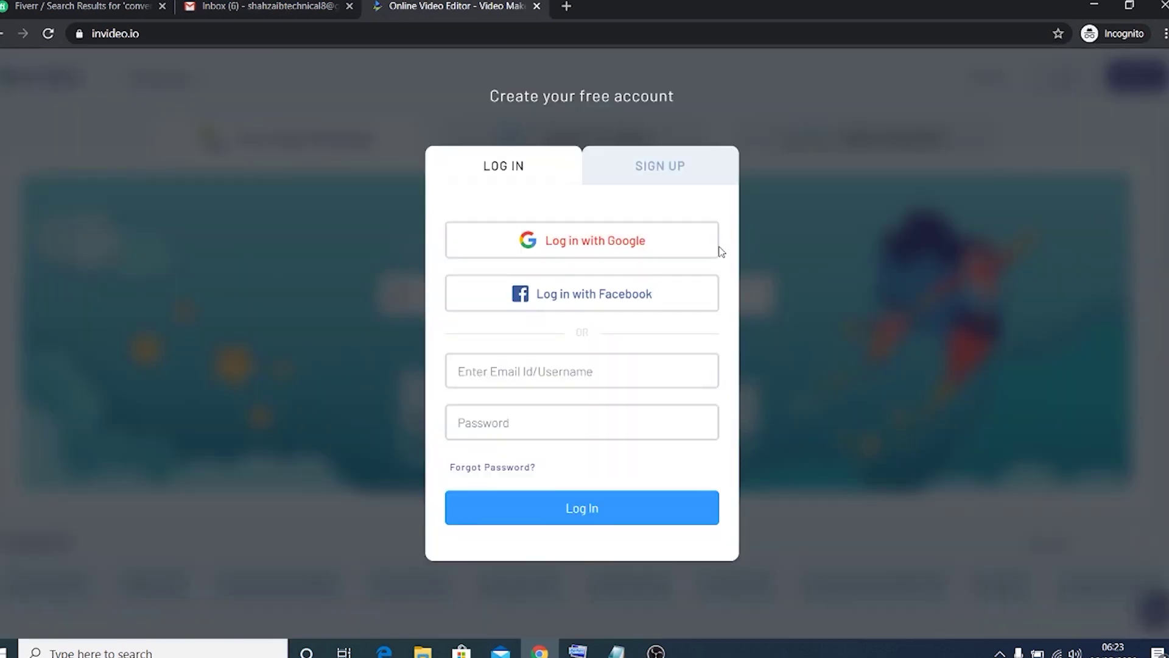
{"action": "left_click", "coordinate": [584, 243]}
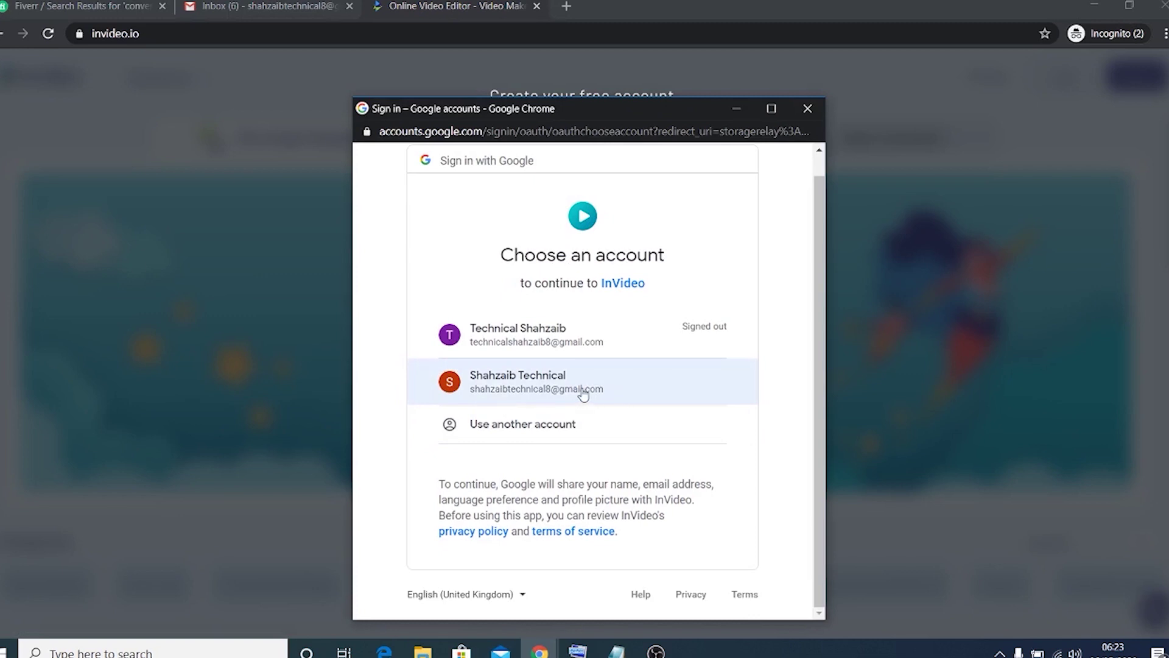
{"action": "left_click", "coordinate": [583, 393]}
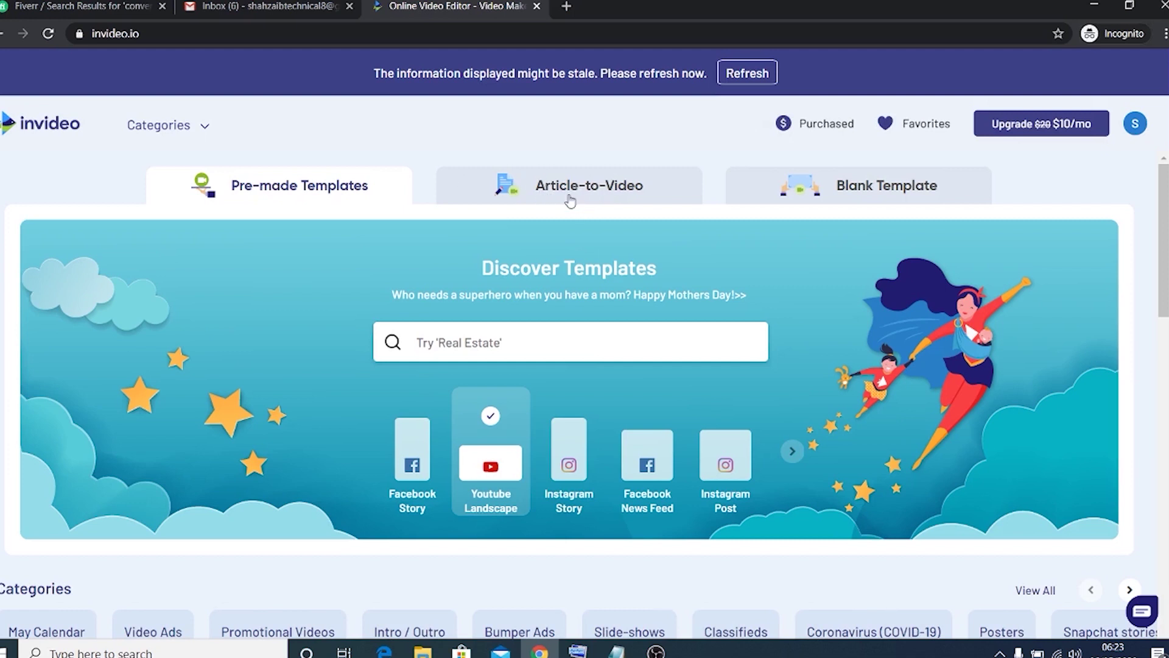
Step: Switch to the Article-to-Video templates and open the preview of the Business template
{"action": "left_click", "coordinate": [539, 190]}
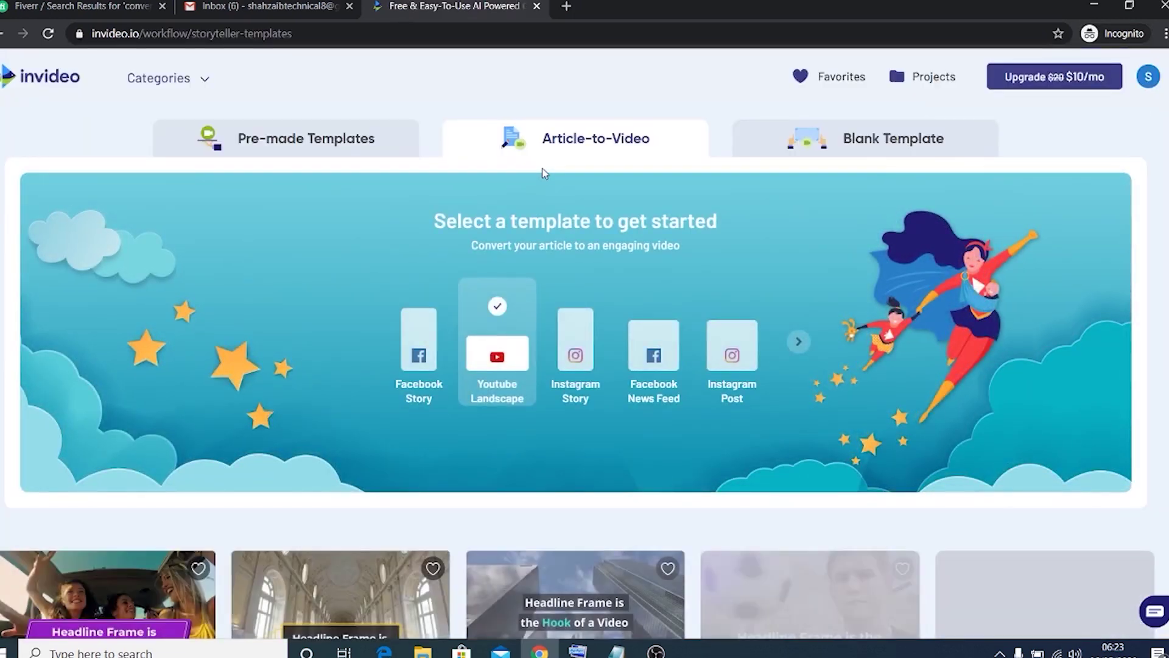
{"action": "scroll", "coordinate": [542, 171], "scroll_direction": "down", "scroll_amount": 2}
{"action": "scroll", "coordinate": [543, 172], "scroll_direction": "down", "scroll_amount": 2}
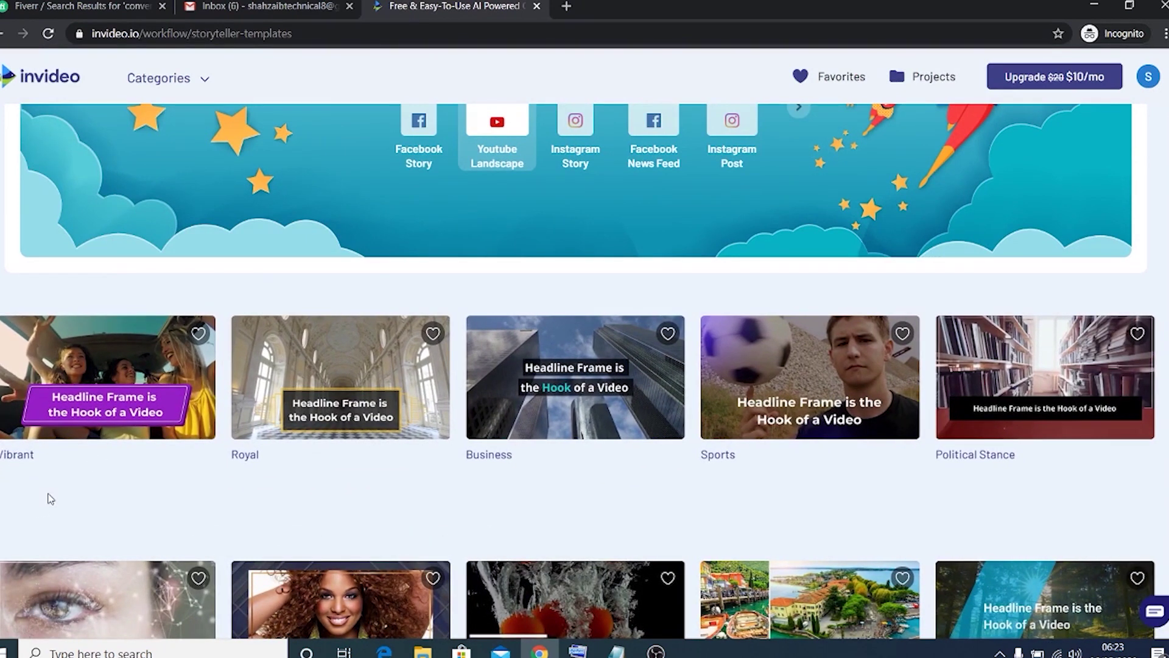
{"action": "mouse_move", "coordinate": [91, 460]}
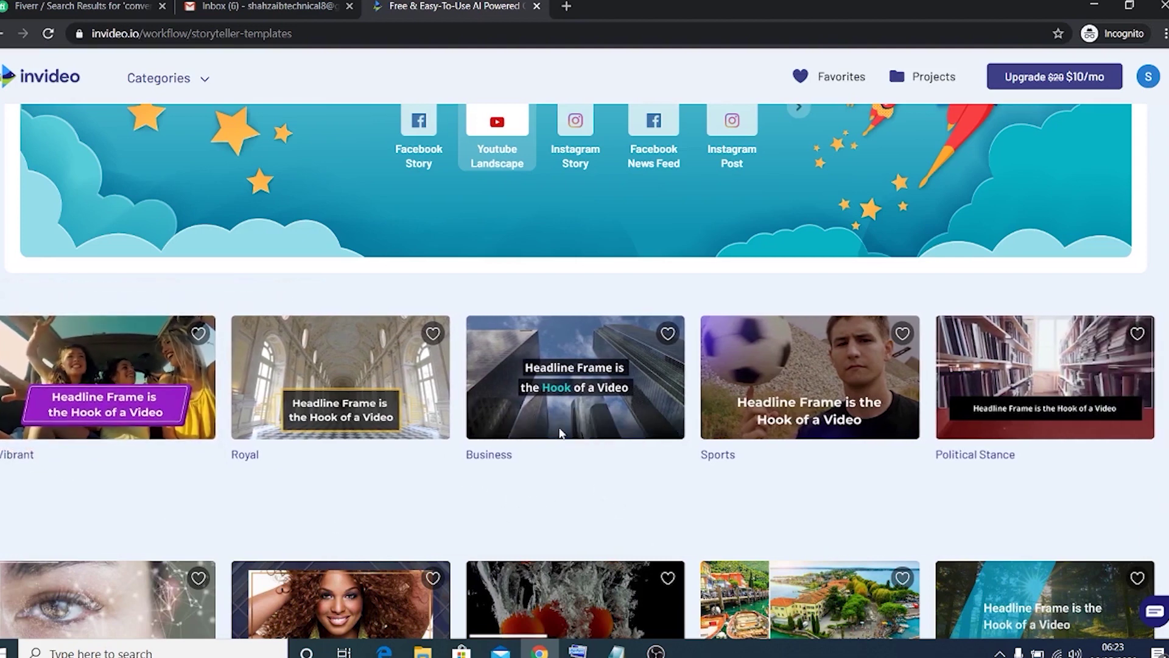
{"action": "mouse_move", "coordinate": [550, 378]}
{"action": "left_click", "coordinate": [587, 384]}
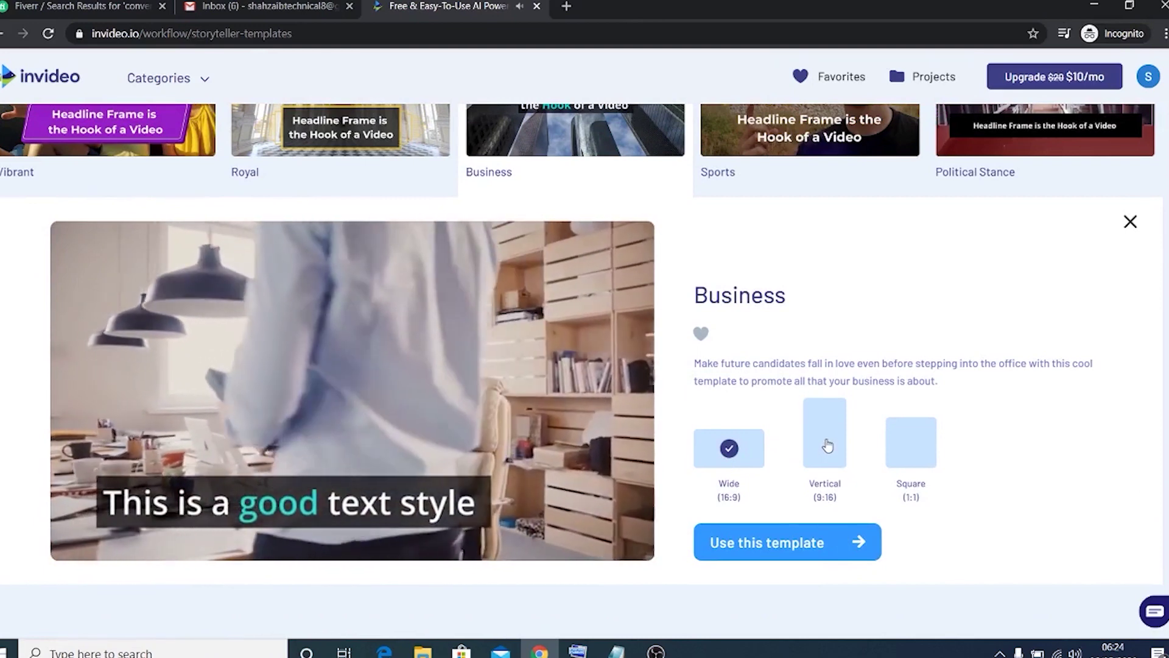
Step: Preview the Business template in Vertical (9:16) and Square (1:1), then start a project with it in Wide (16:9)
{"action": "left_click", "coordinate": [827, 448]}
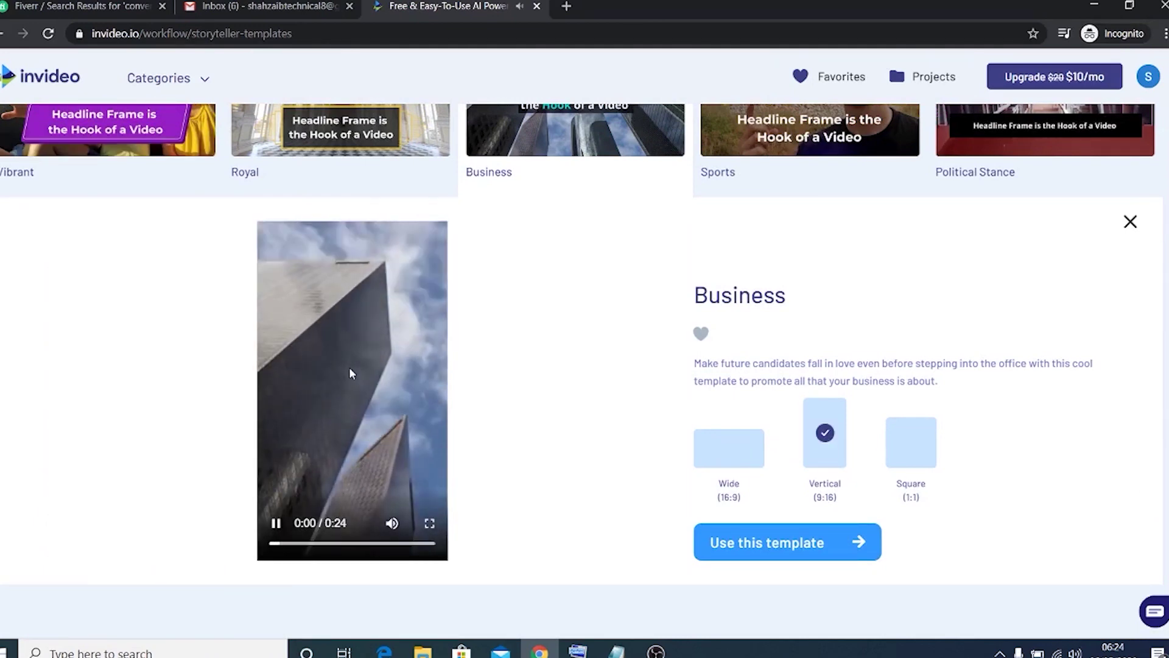
{"action": "left_click", "coordinate": [912, 454]}
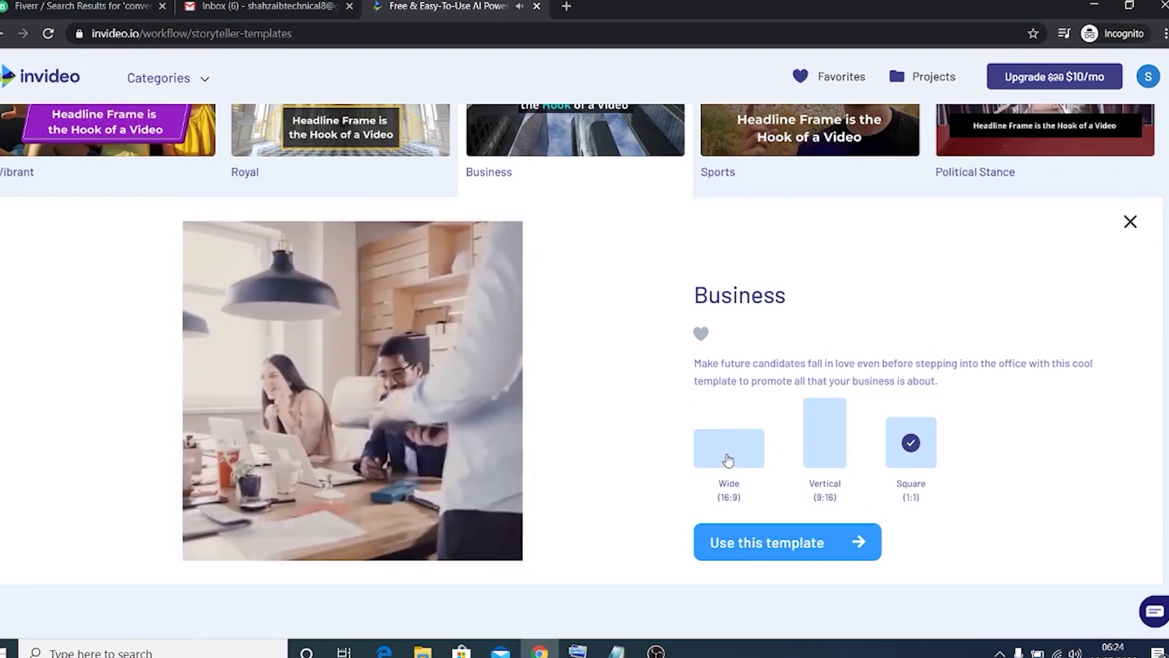
{"action": "left_click", "coordinate": [729, 463]}
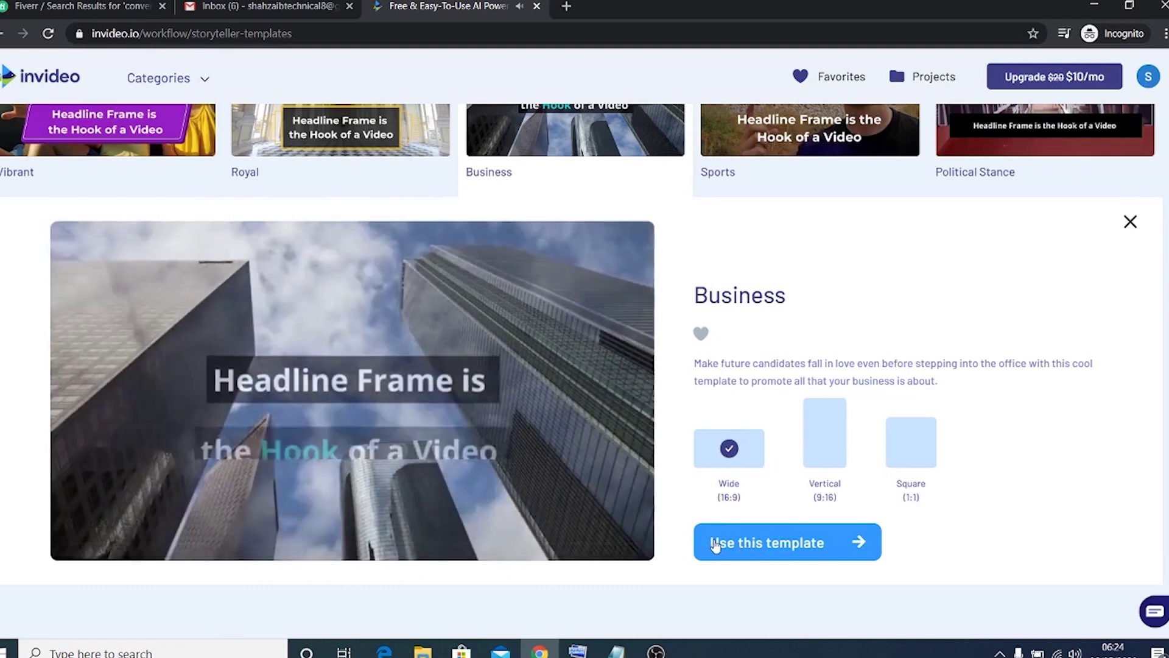
{"action": "left_click", "coordinate": [754, 543]}
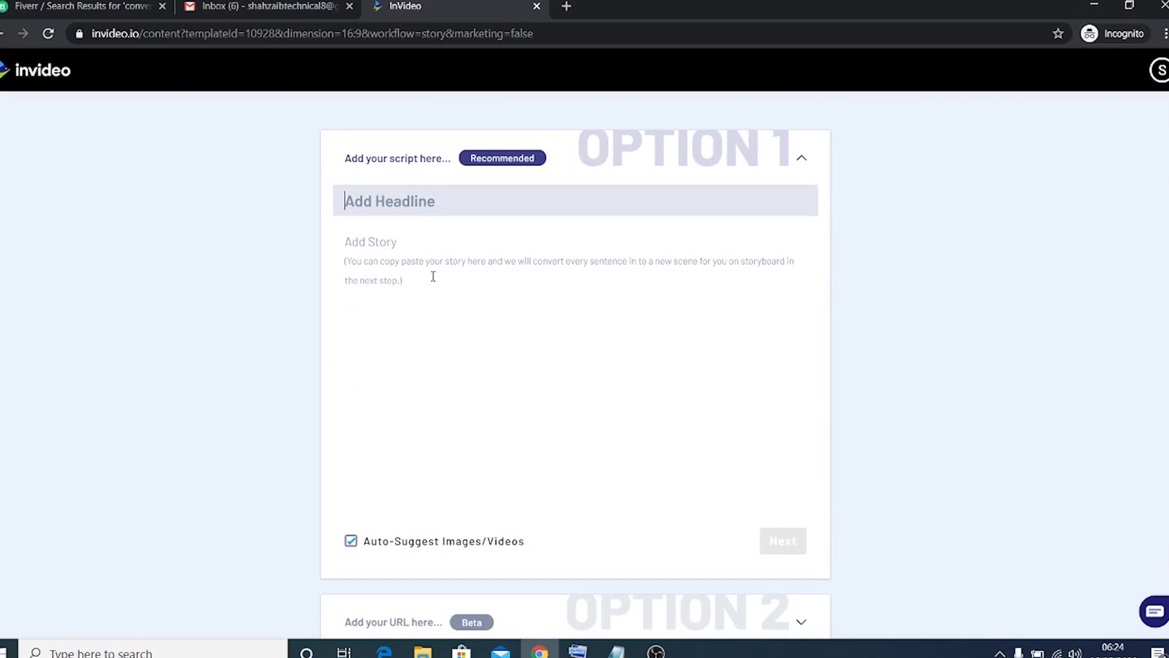
Step: Copy the title "TS Business" from the Notepad document and paste it as the script's headline
{"action": "left_click", "coordinate": [420, 308]}
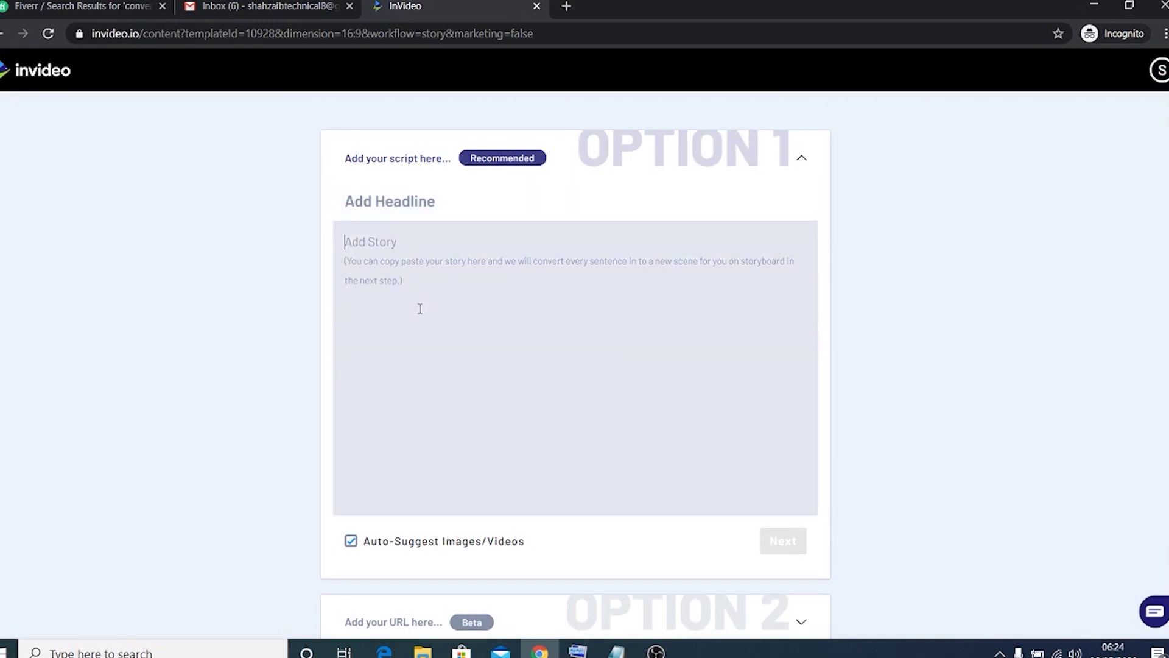
{"action": "left_click", "coordinate": [418, 202]}
{"action": "left_click", "coordinate": [616, 651]}
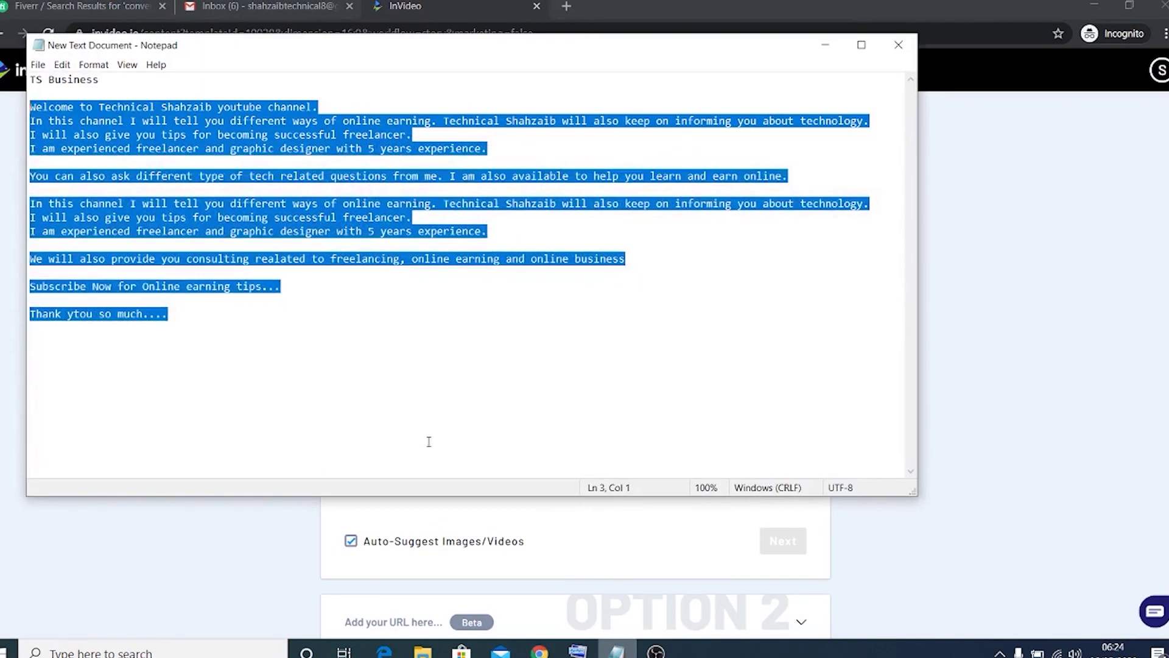
{"action": "left_click_drag", "start_coordinate": [110, 94], "coordinate": [31, 81]}
{"action": "right_click", "coordinate": [60, 90]}
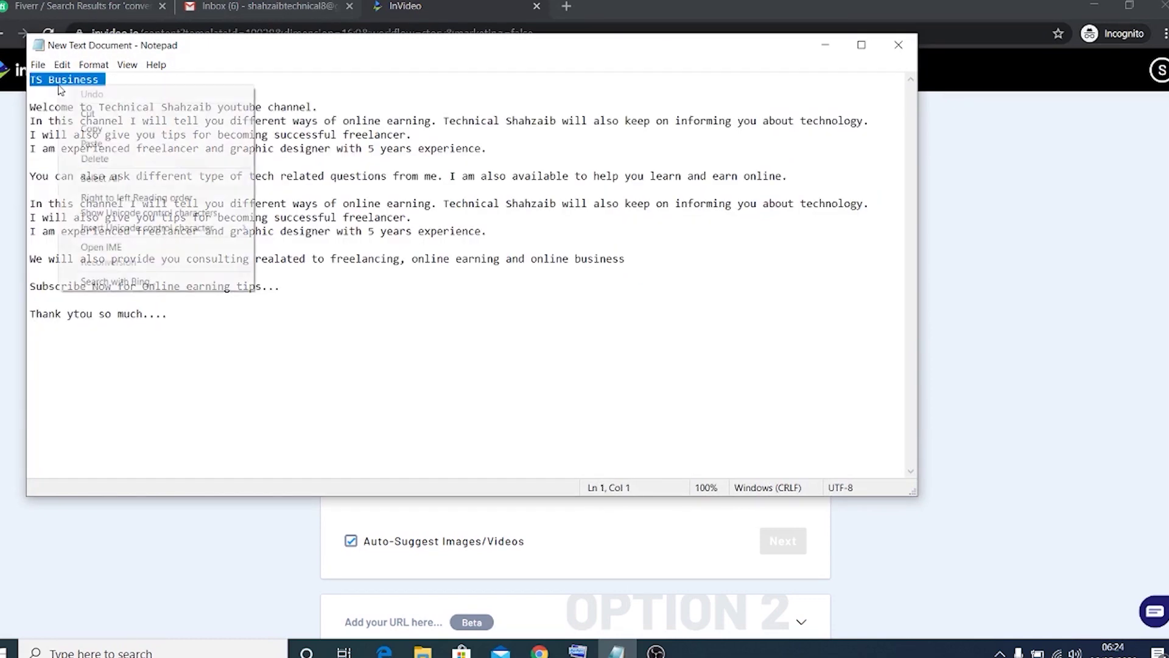
{"action": "left_click", "coordinate": [90, 130]}
{"action": "left_click", "coordinate": [825, 44]}
{"action": "left_click", "coordinate": [398, 205]}
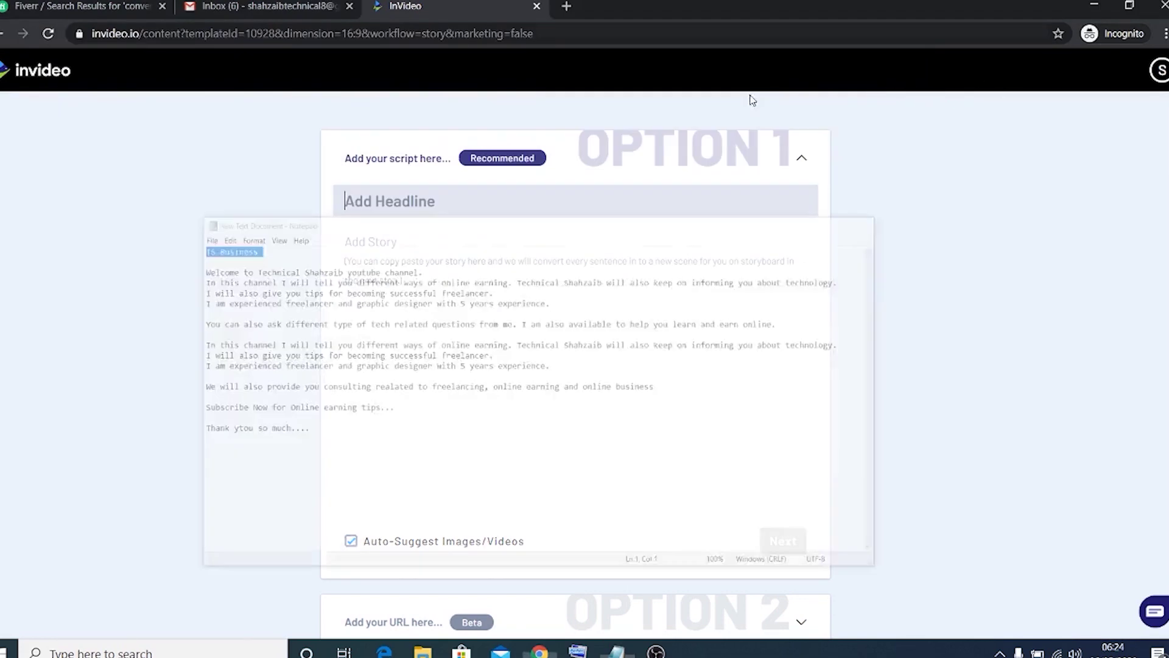
{"action": "key", "text": "ctrl+v"}
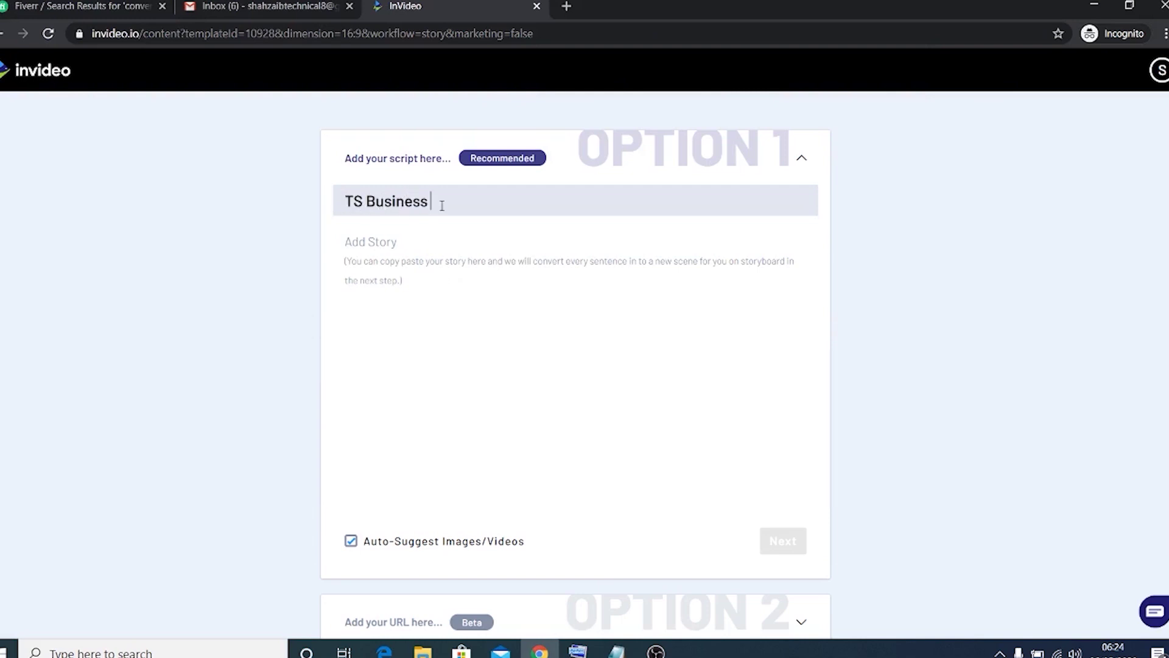
Step: Copy all the text below the title in the Notepad document and paste it as the script's story
{"action": "left_click", "coordinate": [616, 651]}
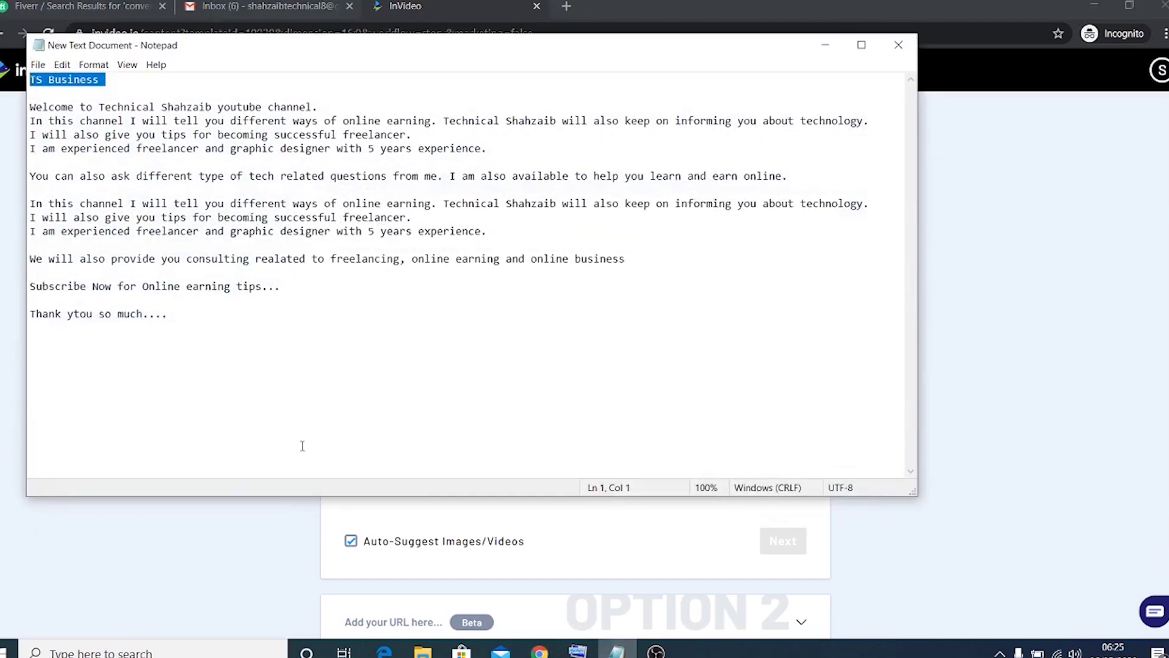
{"action": "left_click_drag", "start_coordinate": [195, 345], "coordinate": [29, 101]}
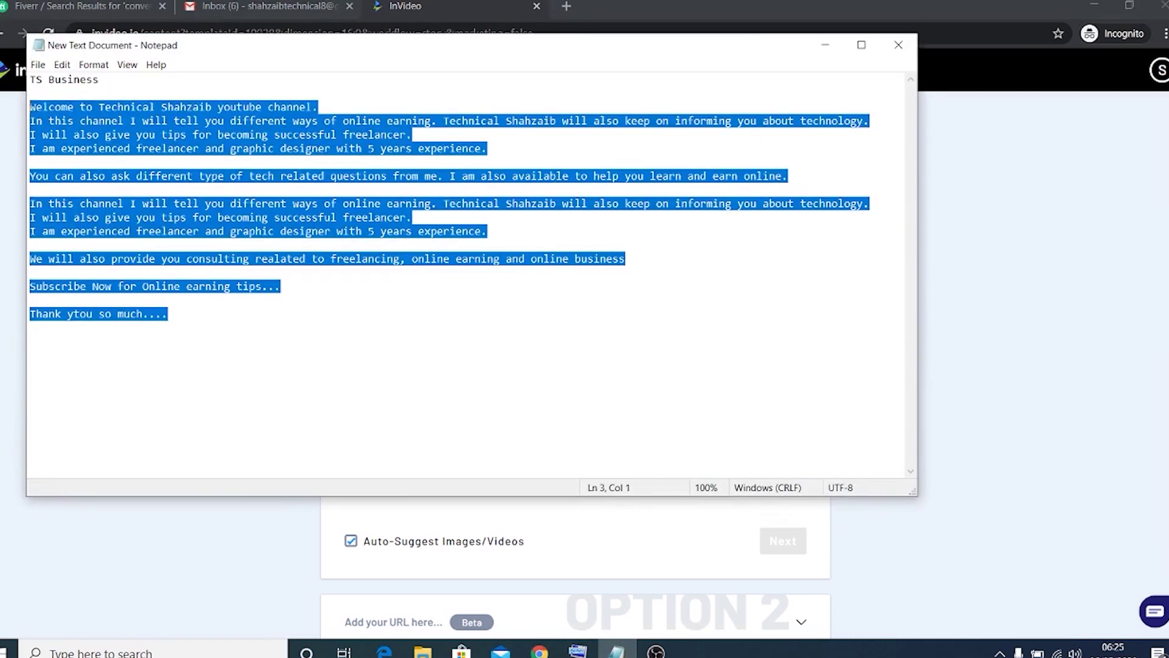
{"action": "right_click", "coordinate": [148, 133]}
{"action": "left_click", "coordinate": [182, 177]}
{"action": "left_click", "coordinate": [812, 46]}
{"action": "left_click", "coordinate": [535, 303]}
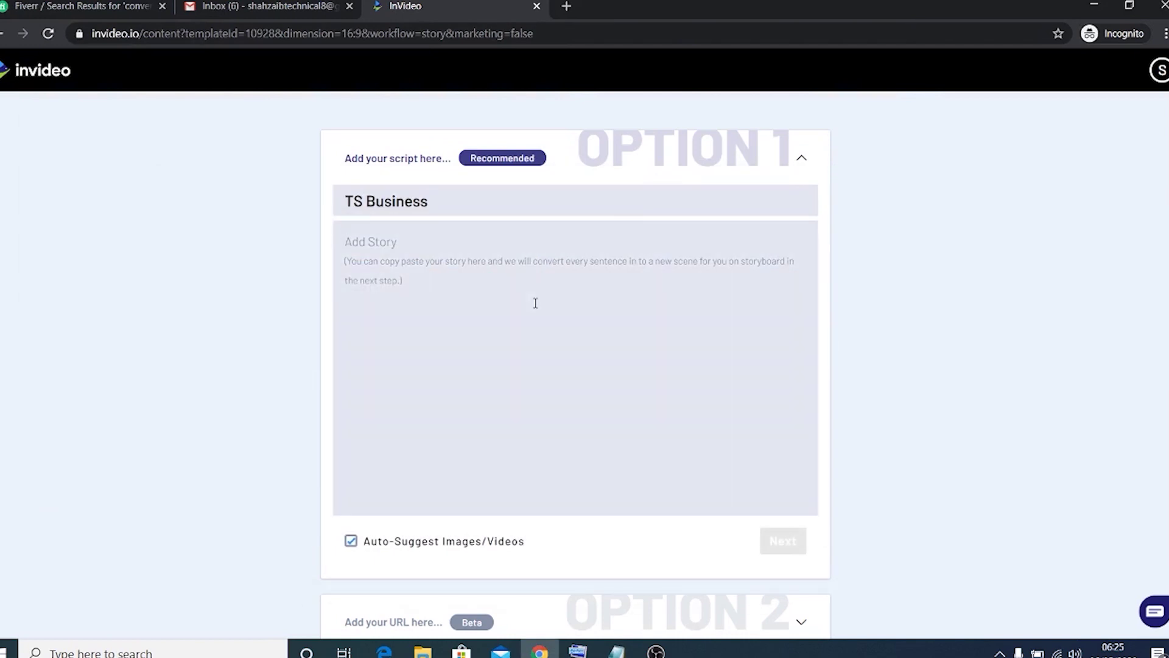
{"action": "key", "text": "ctrl+v"}
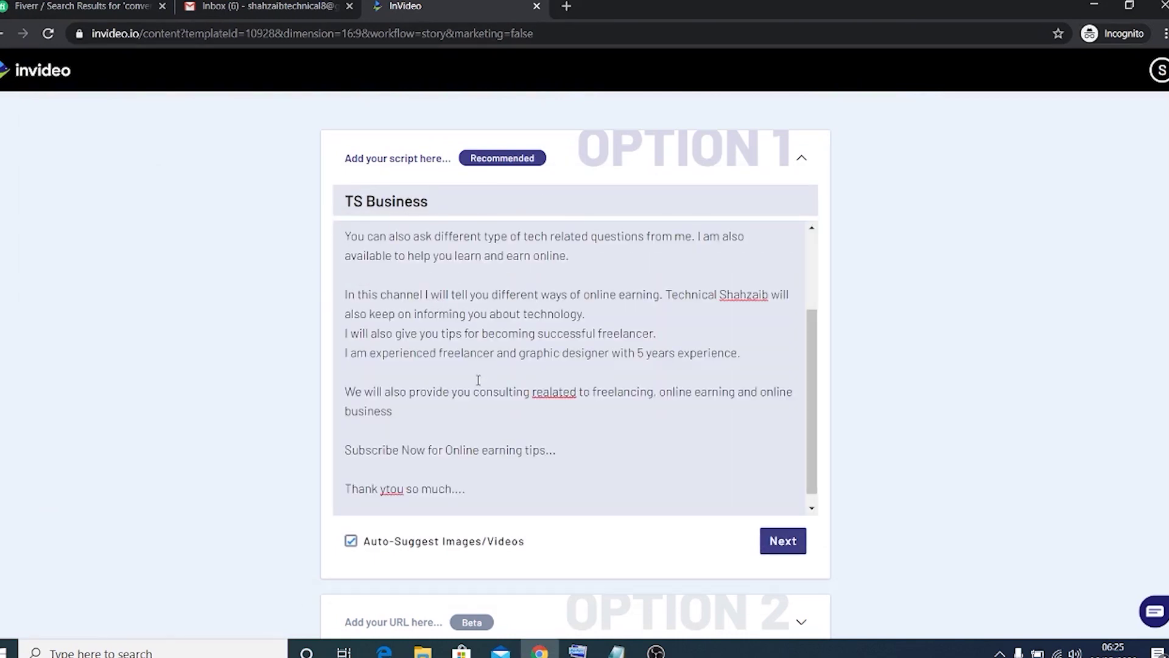
Step: Correct "ytou" to "you" in the closing thank-you line of the story
{"action": "left_click", "coordinate": [390, 488]}
{"action": "key", "text": "BackSpace"}
{"action": "scroll", "coordinate": [648, 476], "scroll_direction": "down", "scroll_amount": 1}
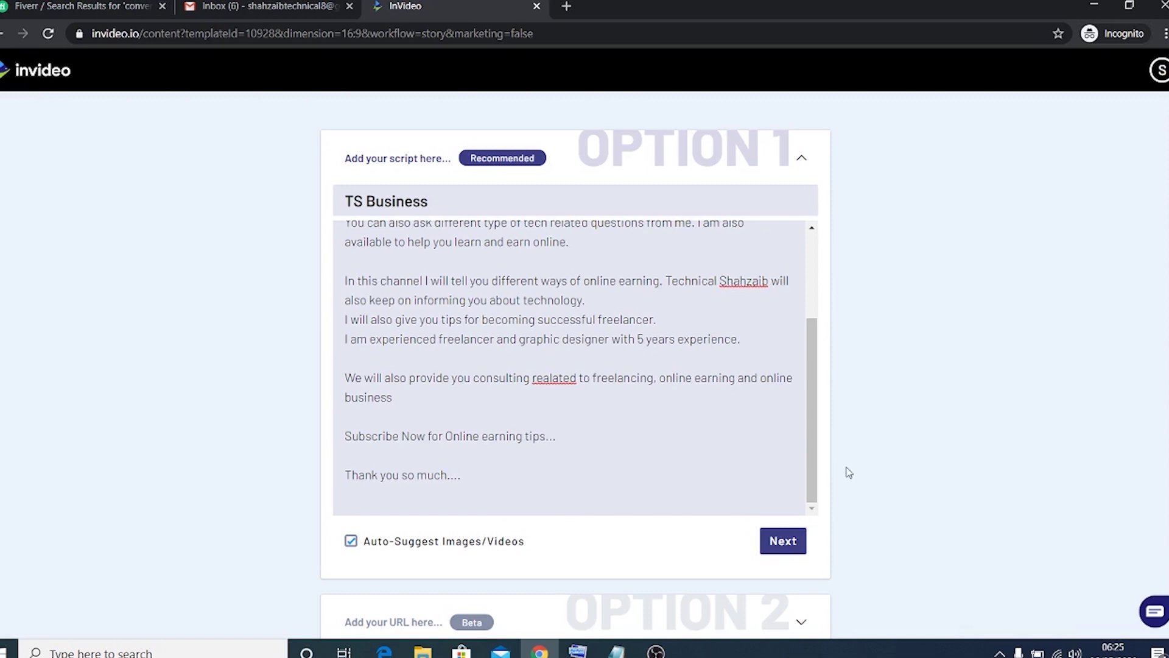
Step: Check the other input options and the pasted story, then generate the storyboard with Auto-Suggest Images/Videos enabled
{"action": "scroll", "coordinate": [849, 472], "scroll_direction": "down", "scroll_amount": 2}
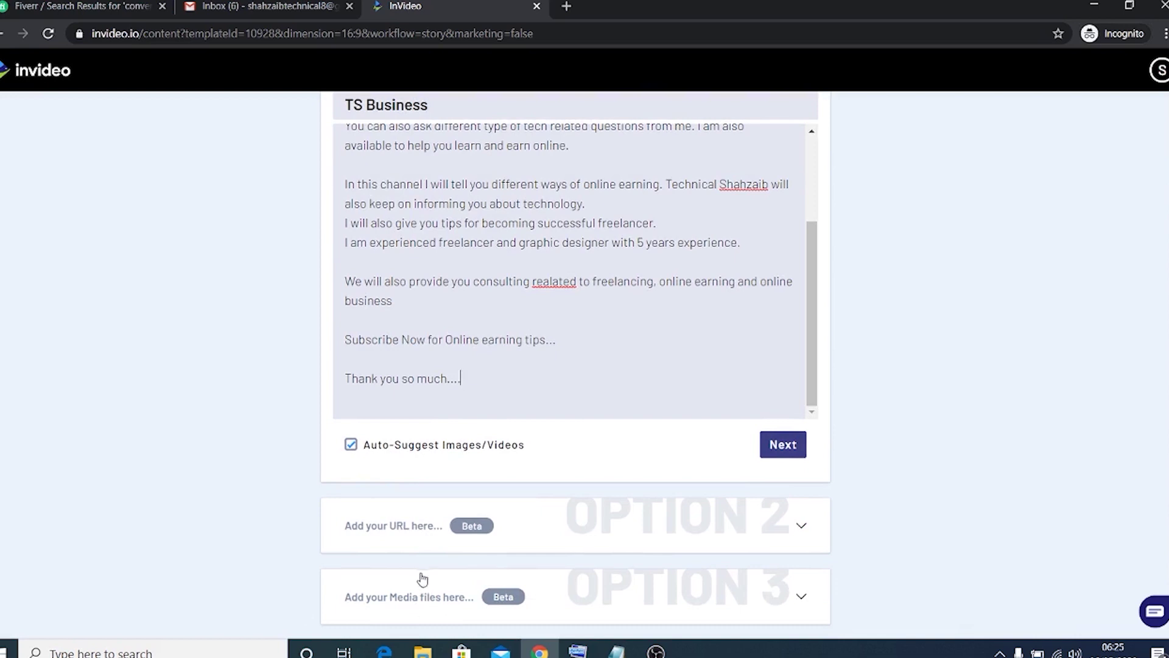
{"action": "scroll", "coordinate": [373, 579], "scroll_direction": "up", "scroll_amount": 2}
{"action": "scroll", "coordinate": [409, 233], "scroll_direction": "up", "scroll_amount": 3}
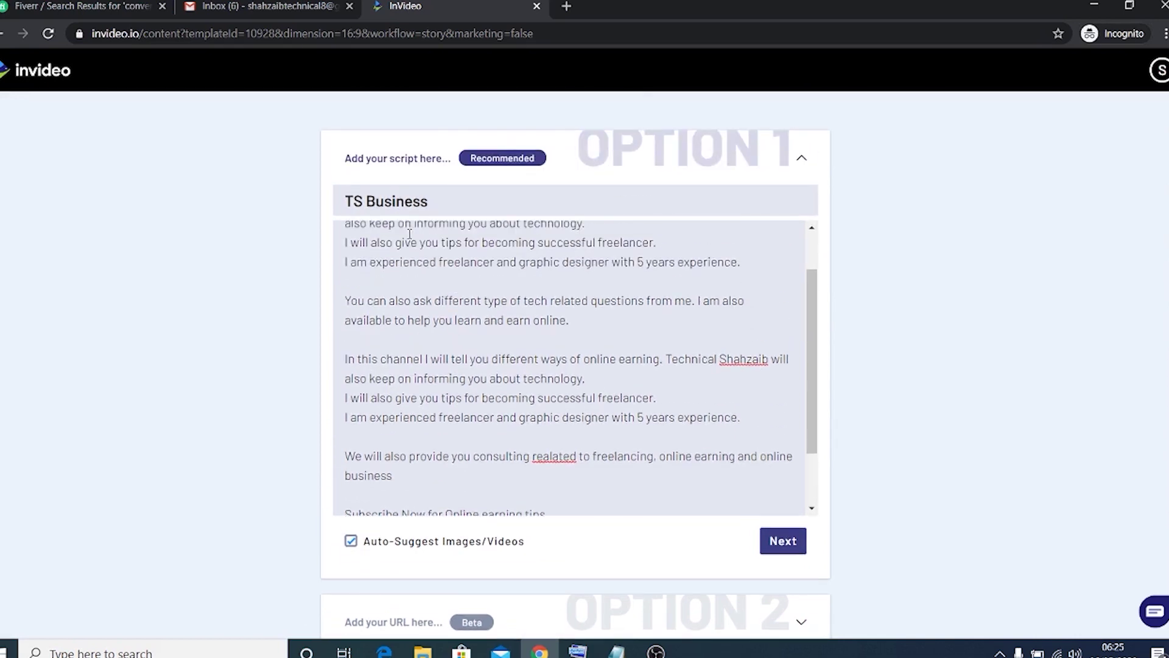
{"action": "left_click", "coordinate": [783, 541]}
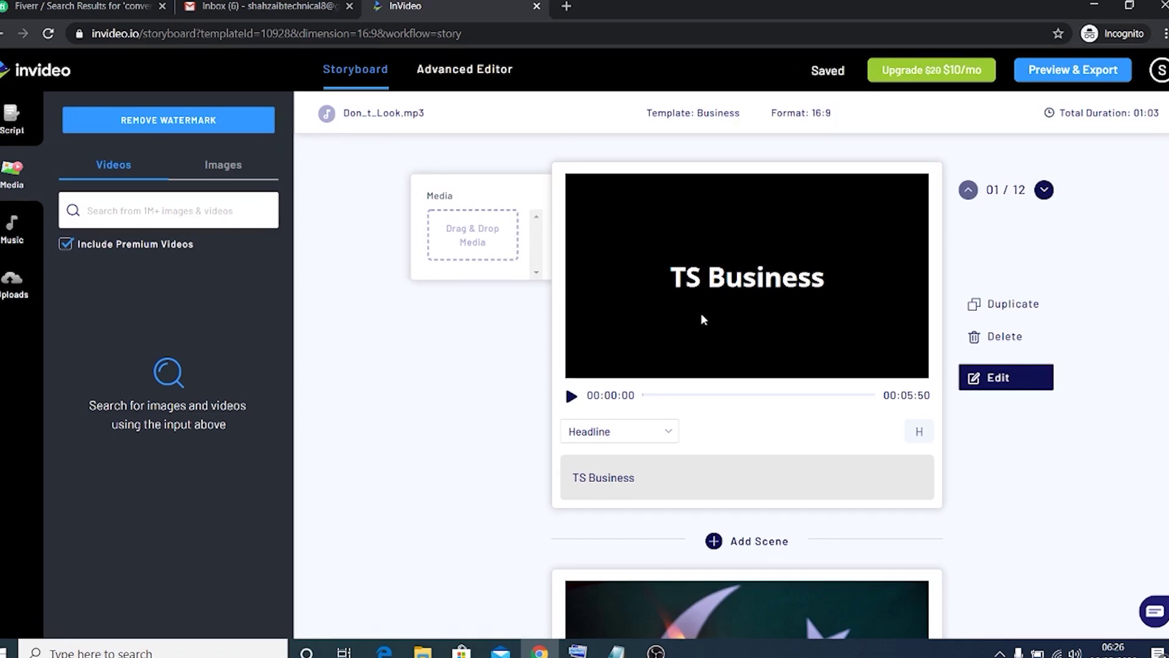
Step: Search the media library's images for "business"
{"action": "left_click", "coordinate": [210, 174]}
{"action": "left_click", "coordinate": [192, 203]}
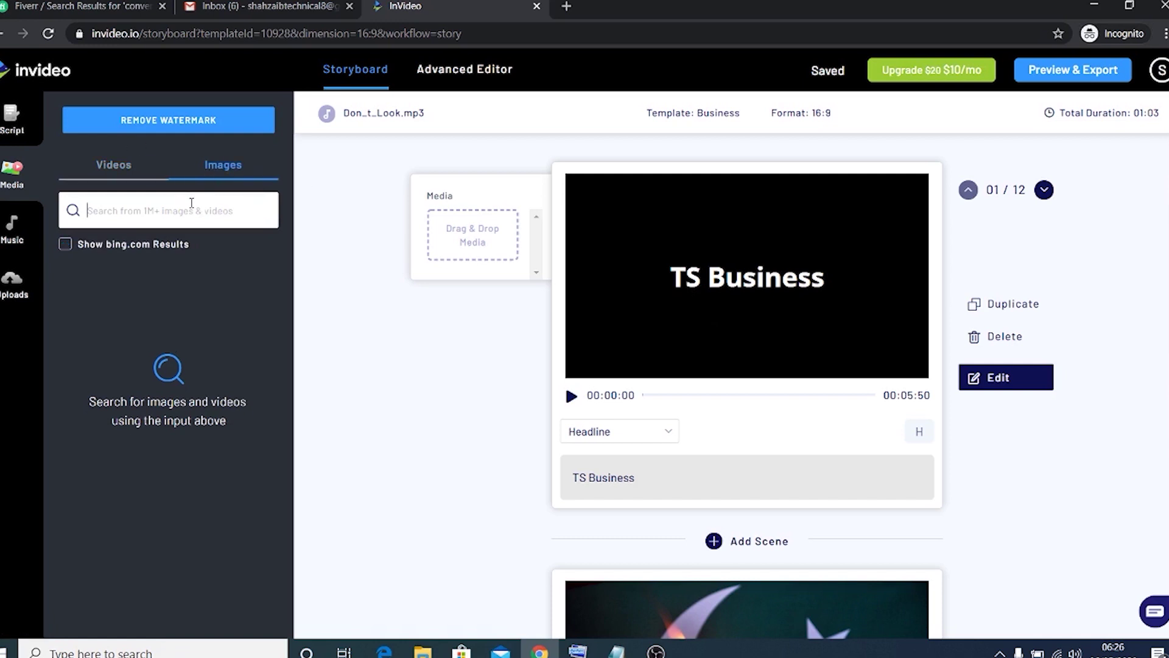
{"action": "type", "text": "business"}
{"action": "key", "text": "Return"}
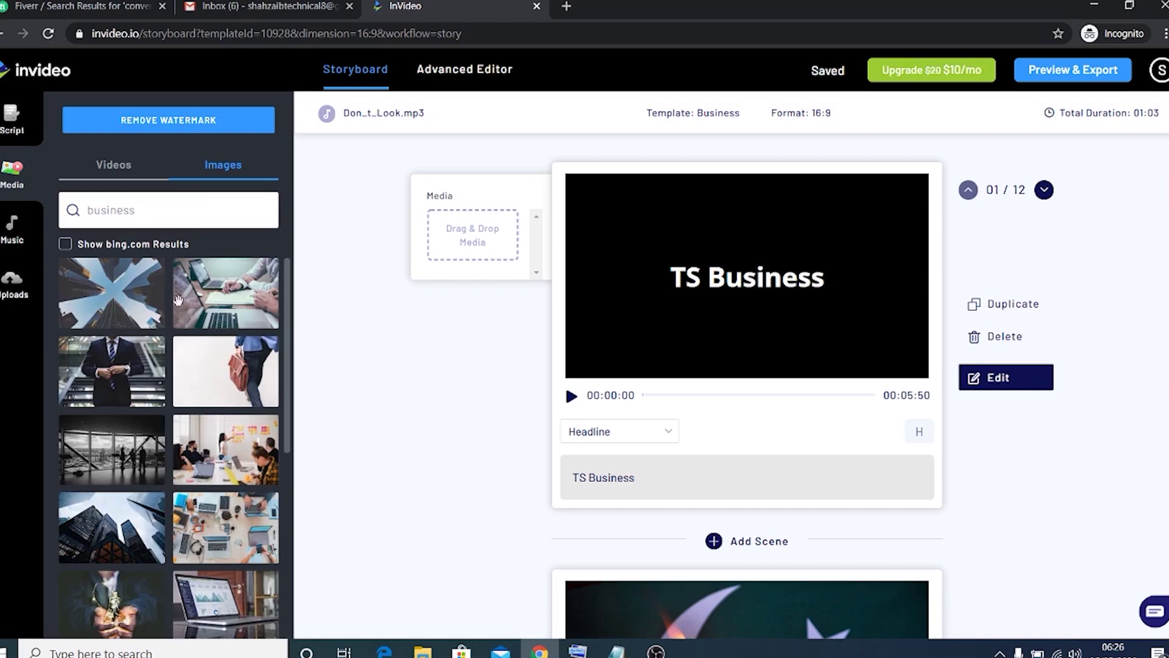
Step: Add the upward view of skyscrapers from the business images to scene 1, the "TS Business" headline
{"action": "scroll", "coordinate": [173, 341], "scroll_direction": "down", "scroll_amount": 5}
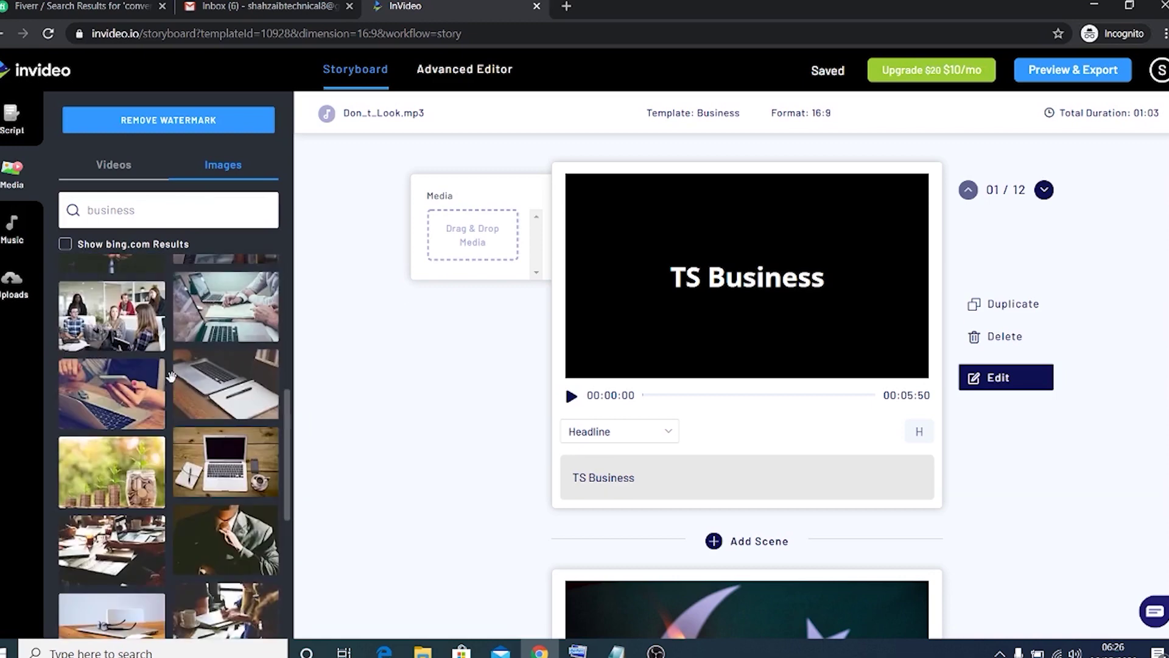
{"action": "scroll", "coordinate": [172, 378], "scroll_direction": "down", "scroll_amount": 5}
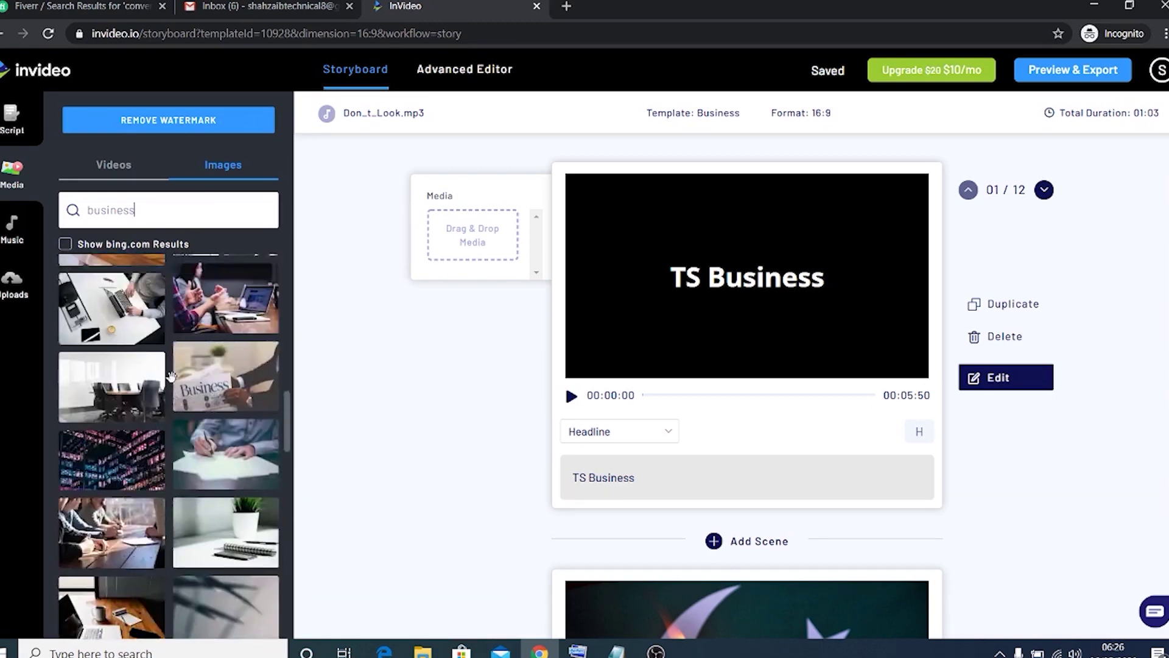
{"action": "scroll", "coordinate": [171, 375], "scroll_direction": "up", "scroll_amount": 10}
{"action": "left_click_drag", "start_coordinate": [100, 311], "coordinate": [462, 247]}
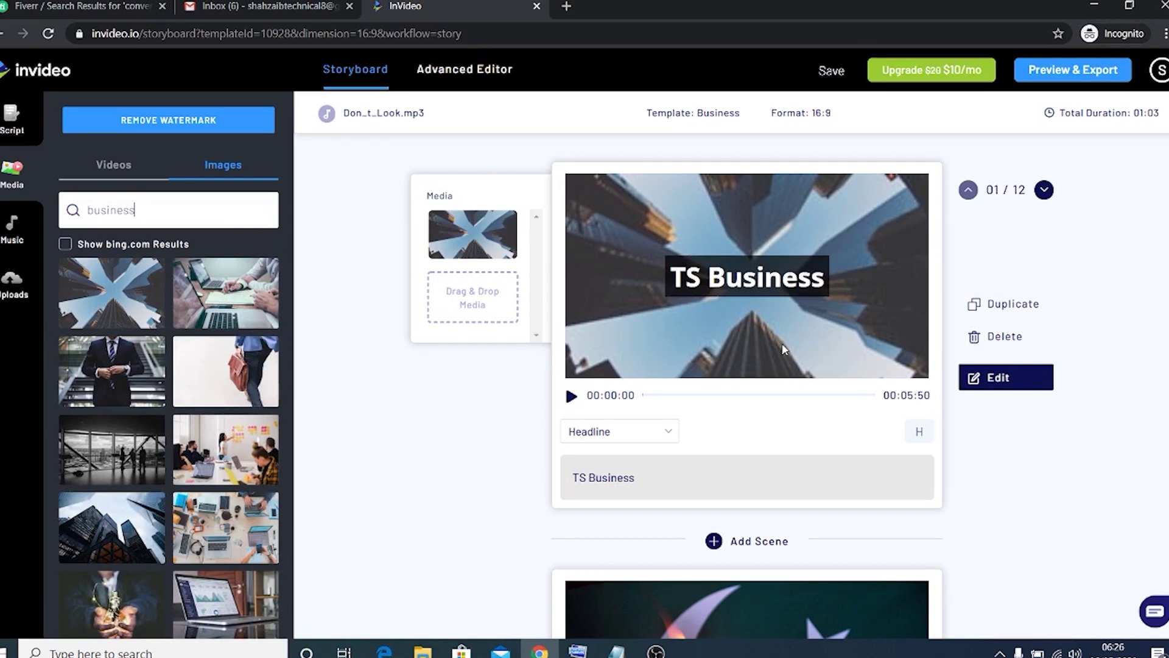
Step: Add the image of hands writing beside a laptop to scene 2 and the suited businessman image to scene 3
{"action": "scroll", "coordinate": [457, 350], "scroll_direction": "down", "scroll_amount": 3}
{"action": "scroll", "coordinate": [416, 369], "scroll_direction": "down", "scroll_amount": 5}
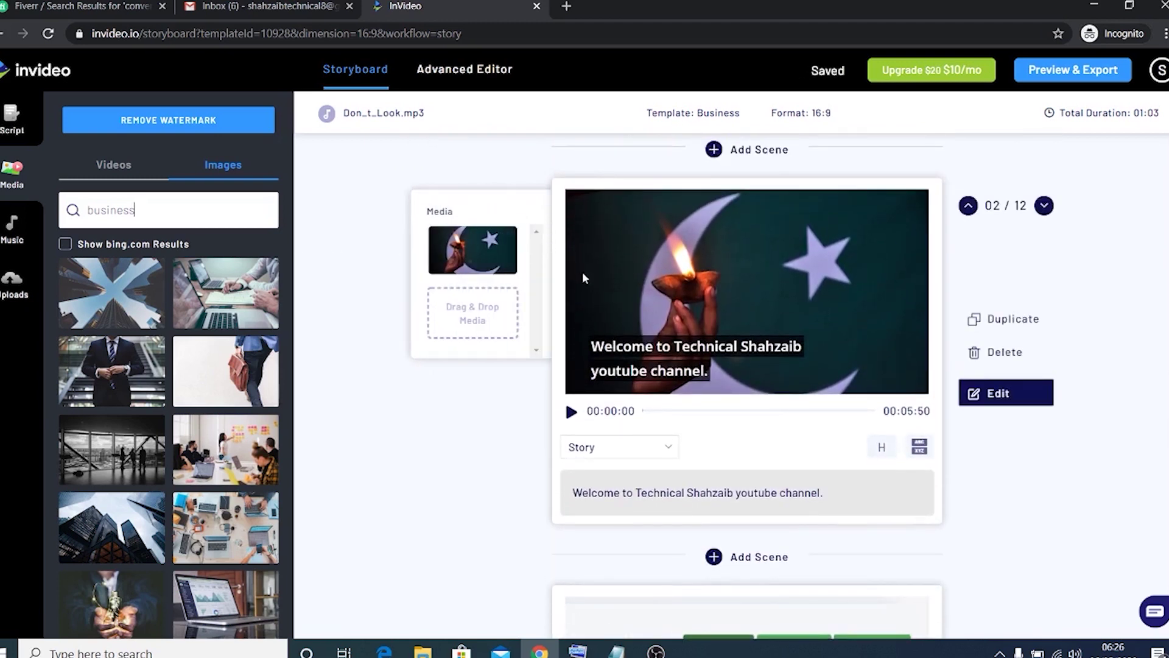
{"action": "left_click_drag", "start_coordinate": [211, 300], "coordinate": [472, 308]}
{"action": "scroll", "coordinate": [379, 452], "scroll_direction": "down", "scroll_amount": 5}
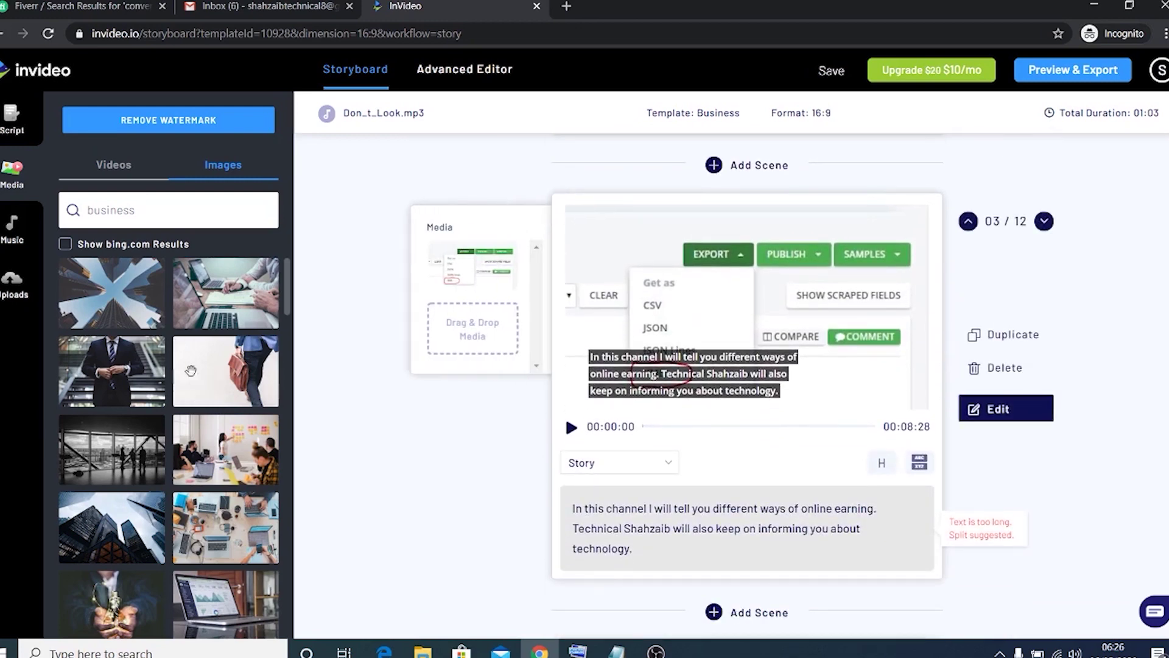
{"action": "left_click_drag", "start_coordinate": [113, 376], "coordinate": [475, 268]}
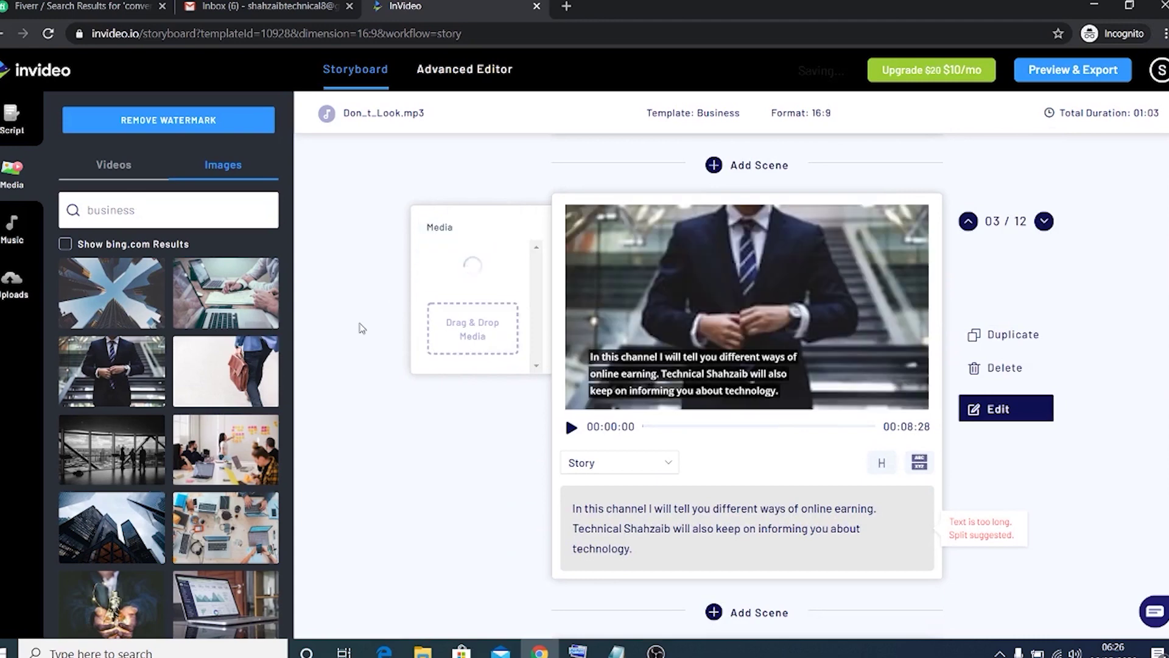
Step: Add the image of the person carrying a brown briefcase to scene 4 and the laptop with analytics charts to scene 5
{"action": "scroll", "coordinate": [362, 329], "scroll_direction": "down", "scroll_amount": 7}
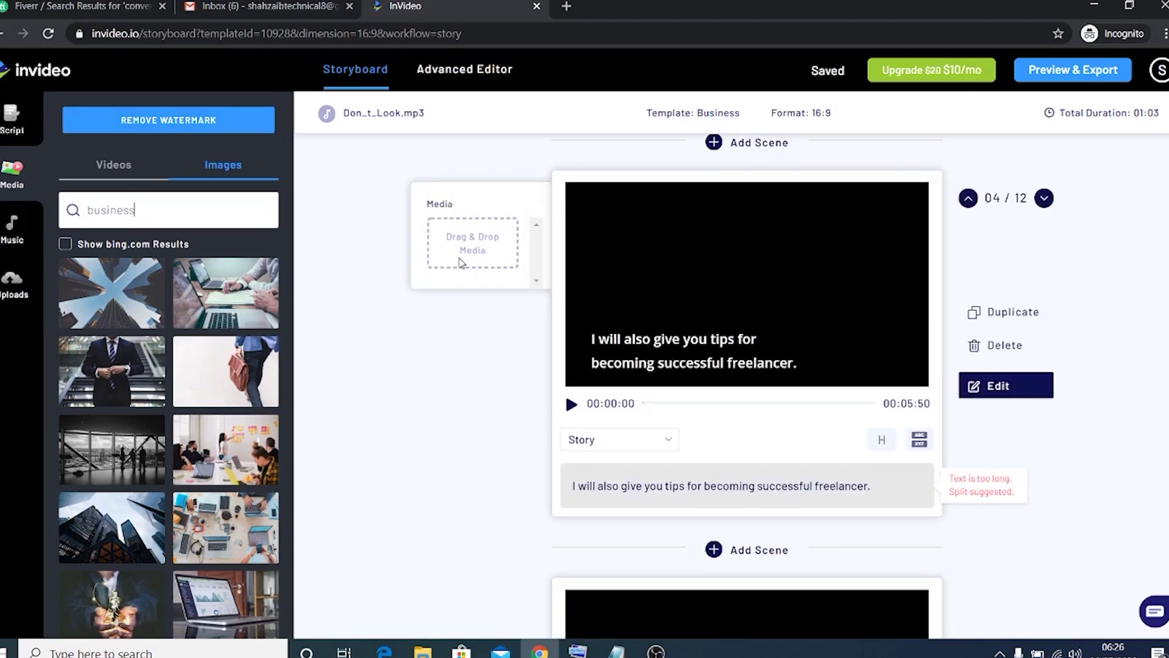
{"action": "left_click_drag", "start_coordinate": [216, 375], "coordinate": [469, 255]}
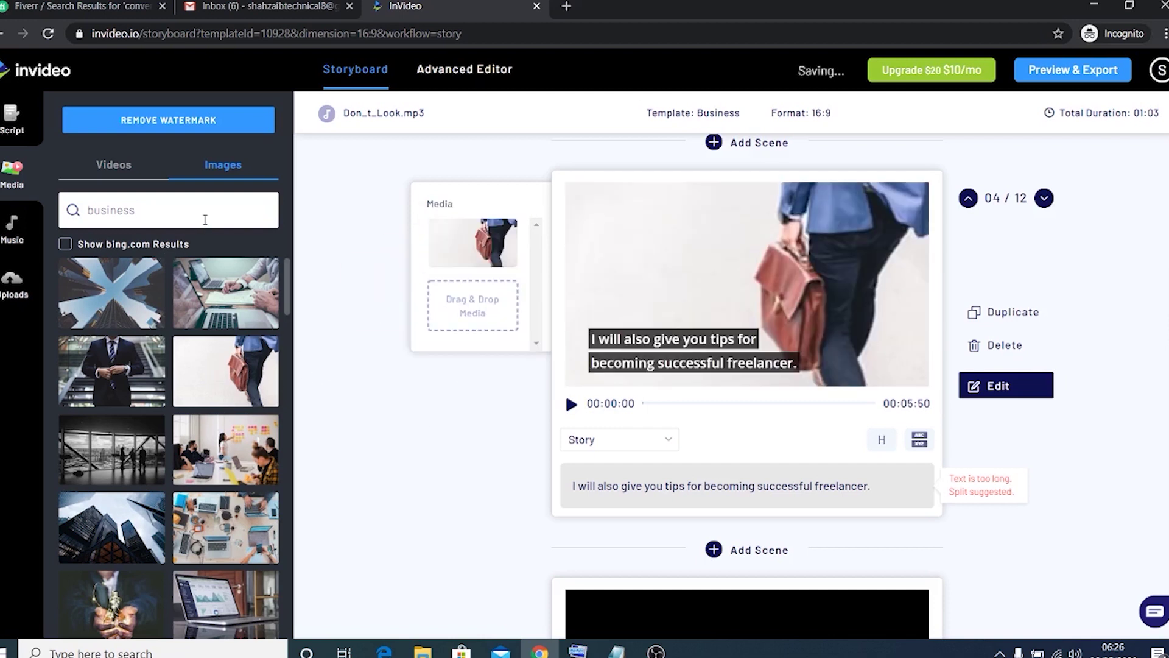
{"action": "scroll", "coordinate": [380, 348], "scroll_direction": "down", "scroll_amount": 6}
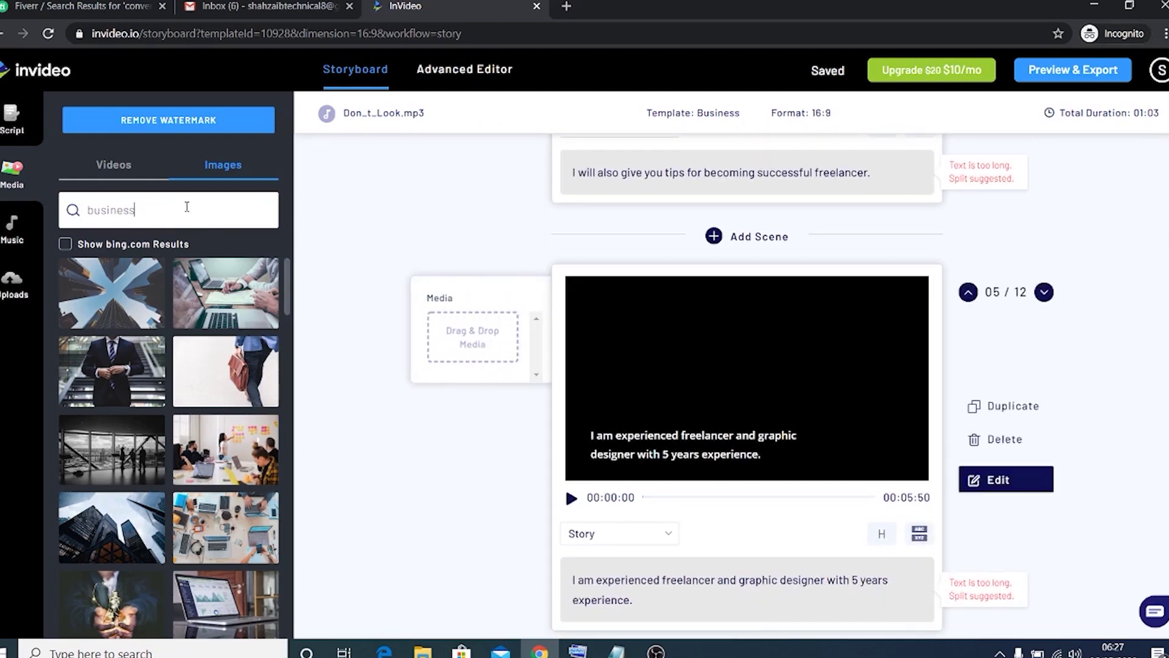
{"action": "scroll", "coordinate": [261, 318], "scroll_direction": "down", "scroll_amount": 3}
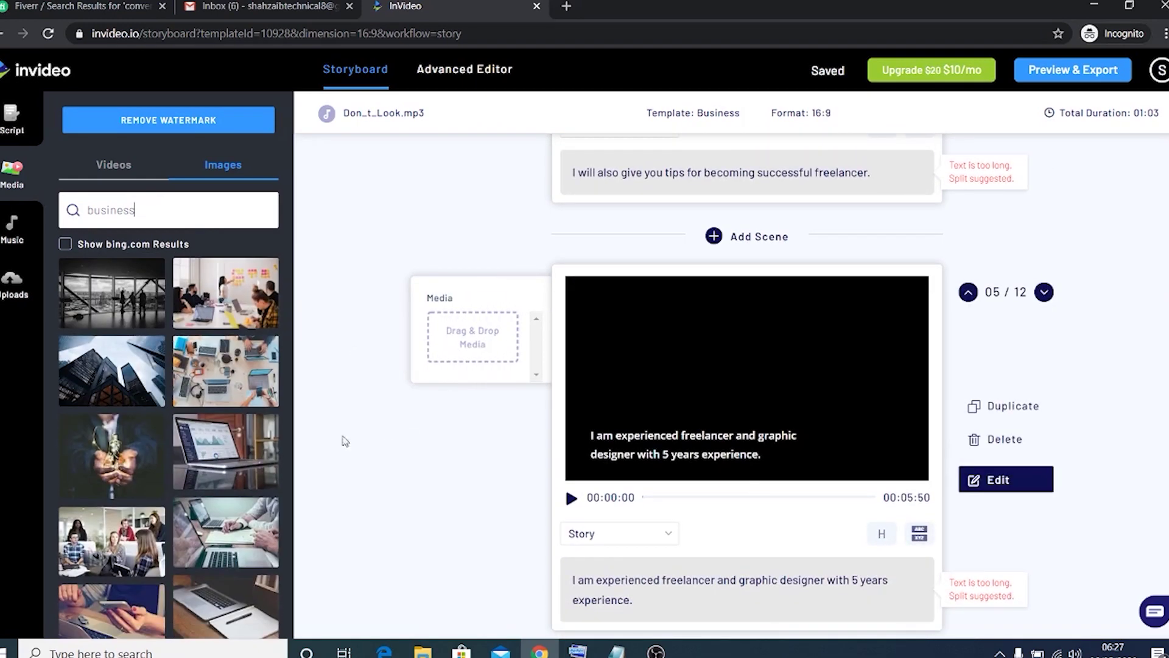
{"action": "left_click_drag", "start_coordinate": [235, 468], "coordinate": [490, 378]}
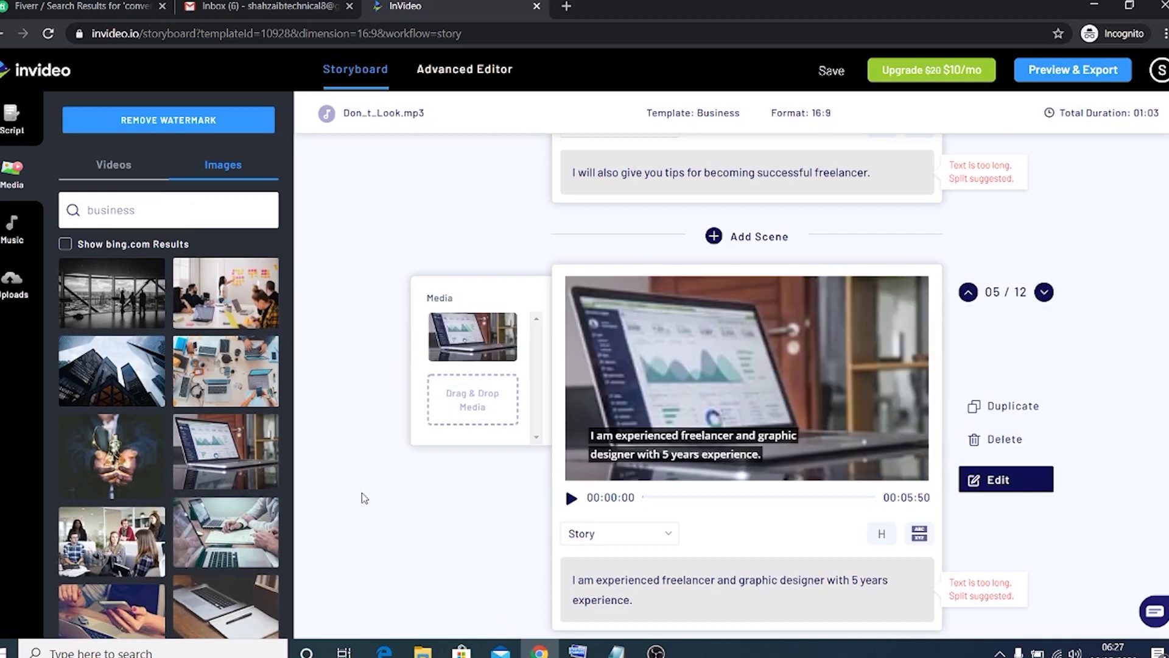
Step: Add the same laptop analytics image to scene 6, about asking tech related questions
{"action": "scroll", "coordinate": [362, 492], "scroll_direction": "down", "scroll_amount": 6}
{"action": "scroll", "coordinate": [362, 492], "scroll_direction": "down", "scroll_amount": 2}
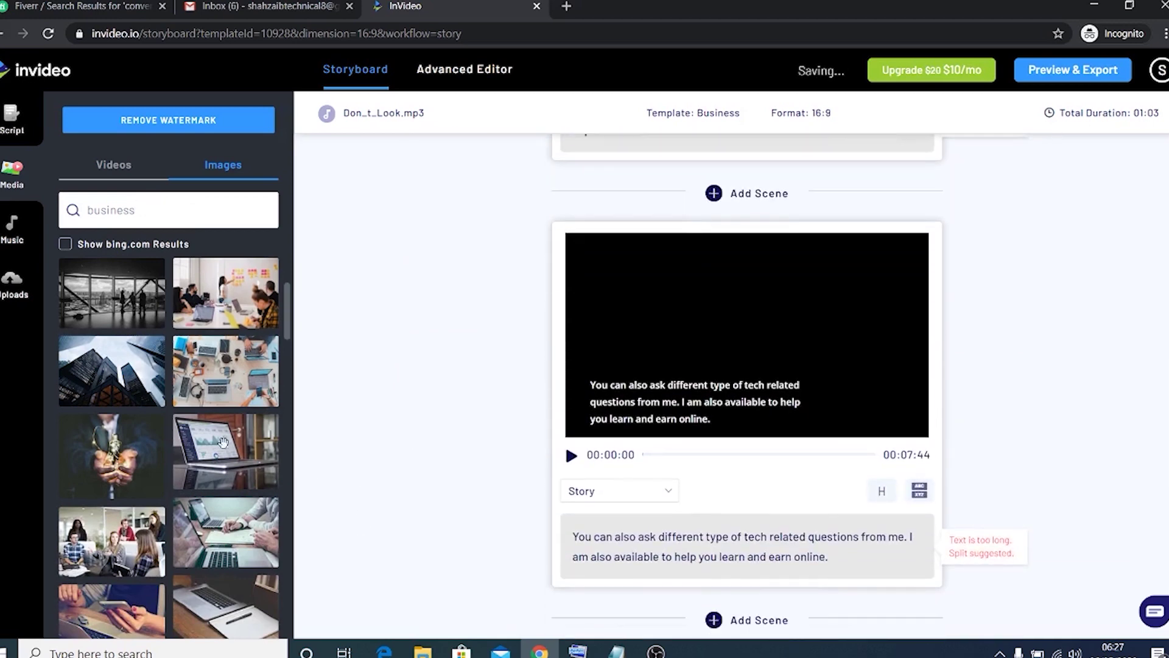
{"action": "left_click_drag", "start_coordinate": [220, 448], "coordinate": [462, 293]}
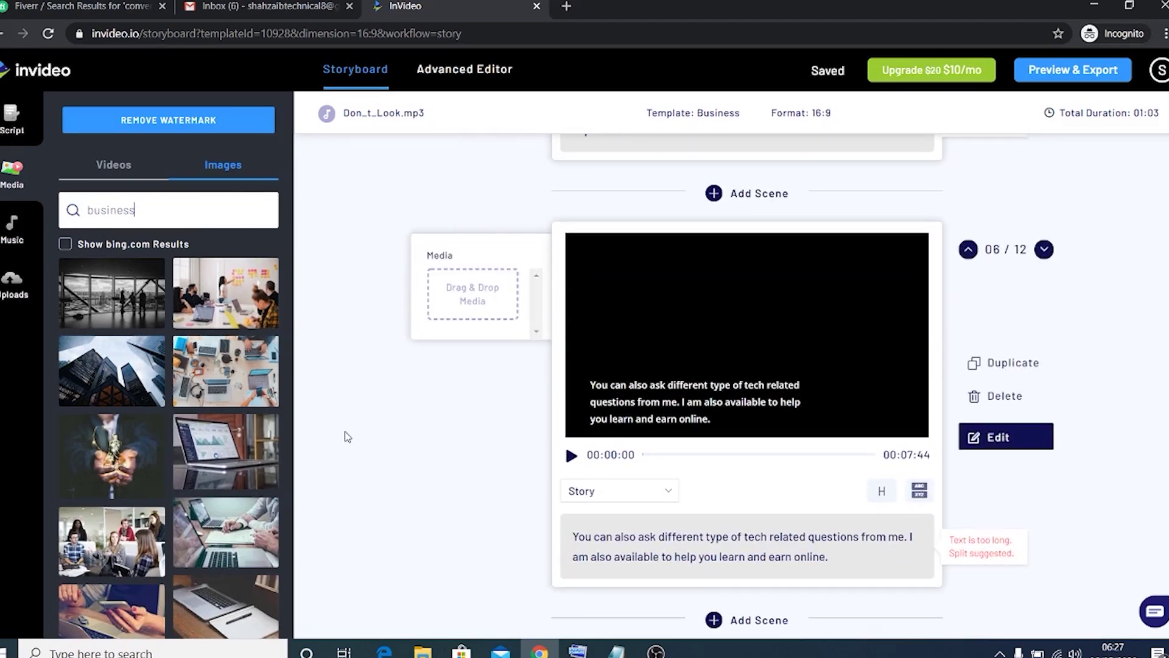
{"action": "scroll", "coordinate": [344, 436], "scroll_direction": "down", "scroll_amount": 4}
{"action": "scroll", "coordinate": [345, 436], "scroll_direction": "up", "scroll_amount": 2}
{"action": "left_click_drag", "start_coordinate": [225, 455], "coordinate": [473, 215]}
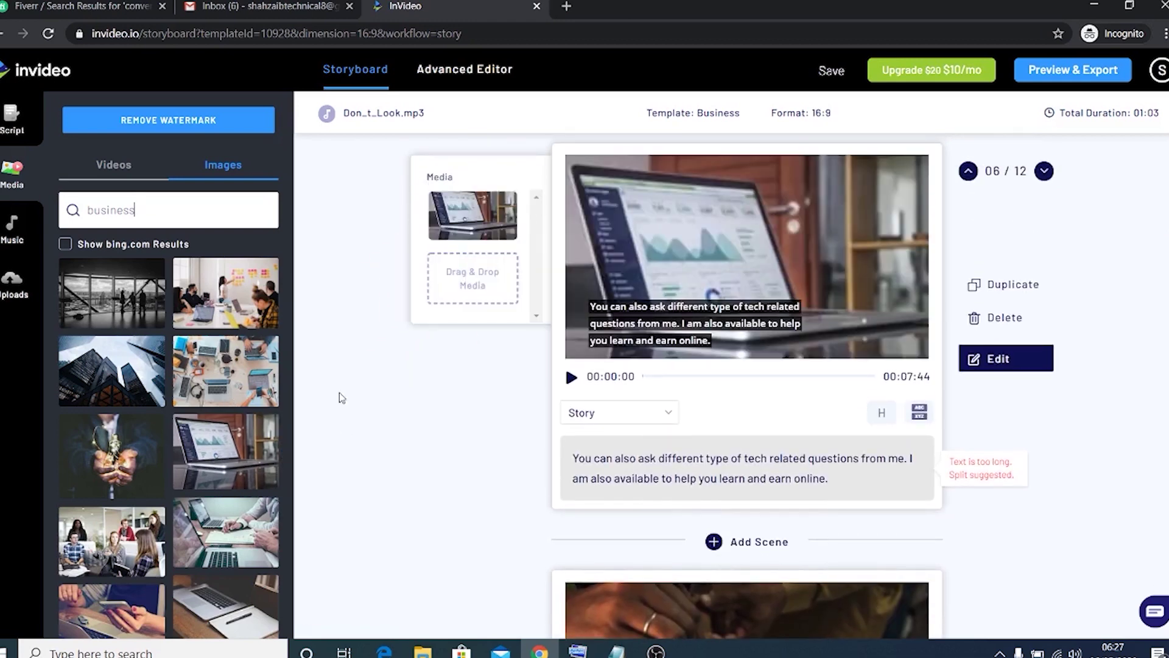
Step: Add the dark image of cupped hands to scene 7 and the image of hands writing beside a laptop to scene 8
{"action": "scroll", "coordinate": [342, 412], "scroll_direction": "down", "scroll_amount": 3}
{"action": "scroll", "coordinate": [343, 412], "scroll_direction": "down", "scroll_amount": 2}
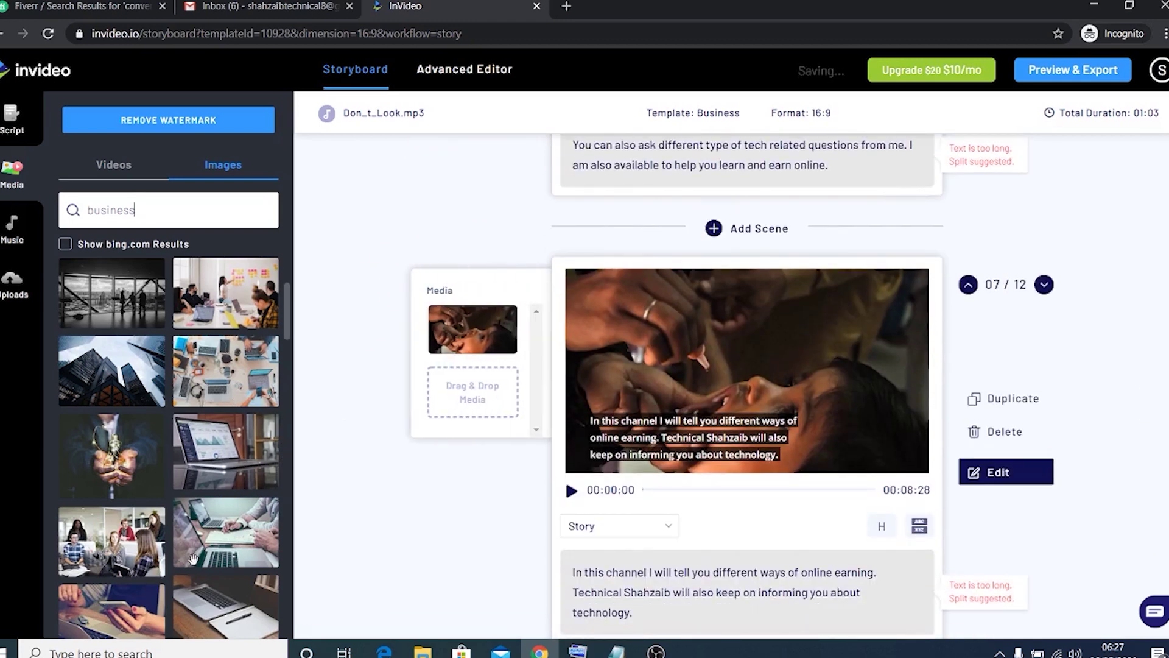
{"action": "left_click_drag", "start_coordinate": [122, 461], "coordinate": [472, 331]}
{"action": "scroll", "coordinate": [306, 536], "scroll_direction": "down", "scroll_amount": 1}
{"action": "scroll", "coordinate": [306, 537], "scroll_direction": "down", "scroll_amount": 3}
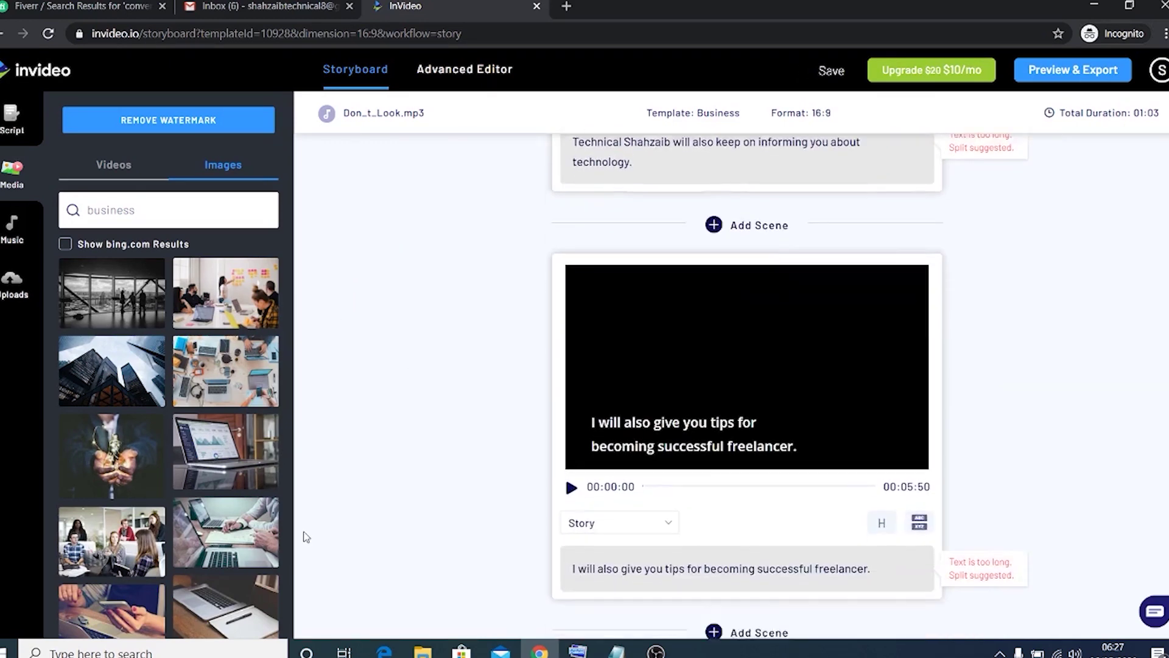
{"action": "left_click_drag", "start_coordinate": [261, 535], "coordinate": [473, 307]}
Step: Add the laptop with open notebook image to scene 9 and the man adjusting his tie to scene 10
{"action": "scroll", "coordinate": [351, 542], "scroll_direction": "down", "scroll_amount": 4}
{"action": "scroll", "coordinate": [350, 542], "scroll_direction": "down", "scroll_amount": 3}
{"action": "left_click_drag", "start_coordinate": [226, 606], "coordinate": [487, 332]}
{"action": "scroll", "coordinate": [389, 501], "scroll_direction": "down", "scroll_amount": 5}
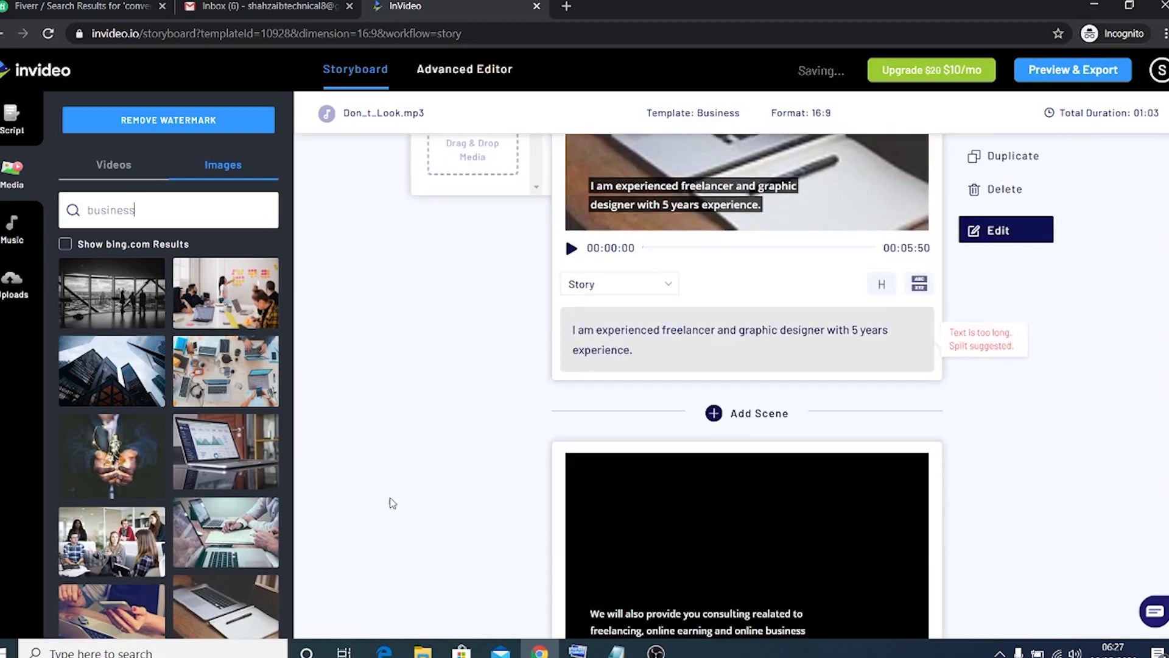
{"action": "scroll", "coordinate": [122, 608], "scroll_direction": "down", "scroll_amount": 5}
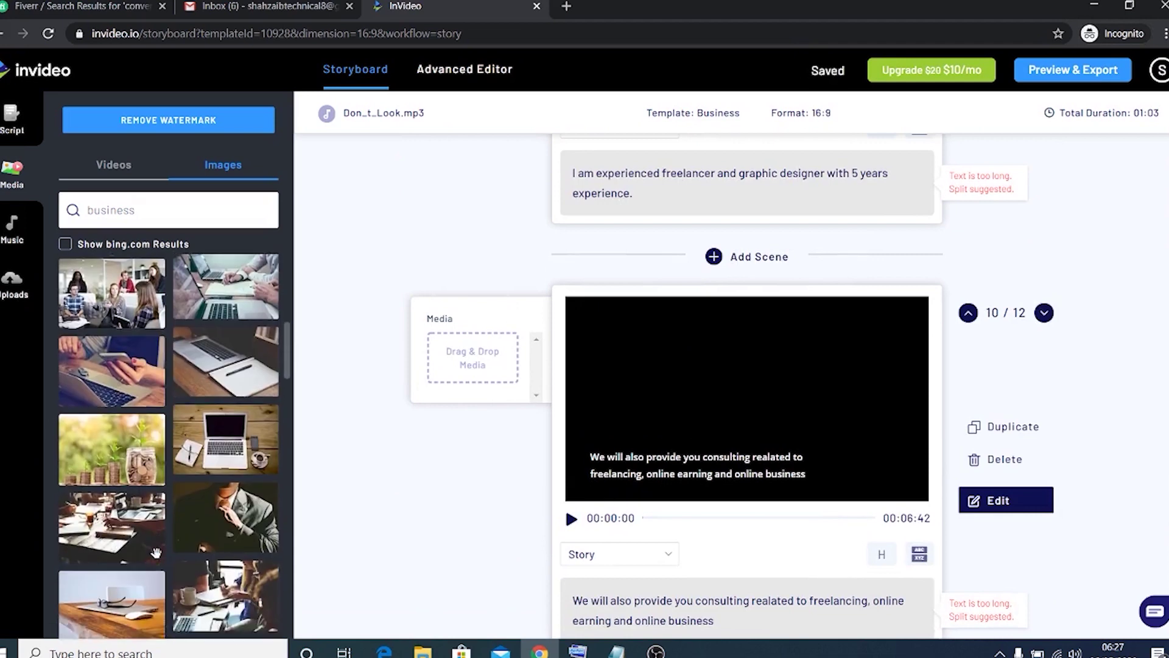
{"action": "left_click_drag", "start_coordinate": [317, 417], "coordinate": [472, 358]}
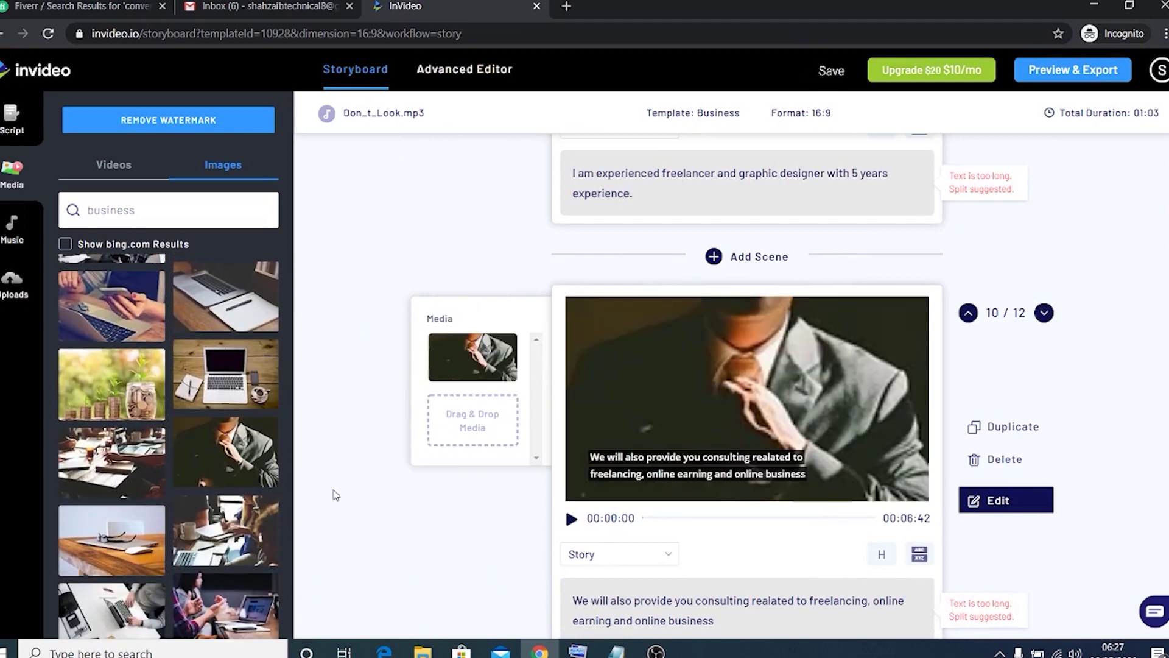
Step: Add the image of people writing at a table with a coffee cup to scene 11, "Subscribe Now for Online earning tips..."
{"action": "scroll", "coordinate": [335, 495], "scroll_direction": "down", "scroll_amount": 4}
{"action": "scroll", "coordinate": [334, 495], "scroll_direction": "down", "scroll_amount": 4}
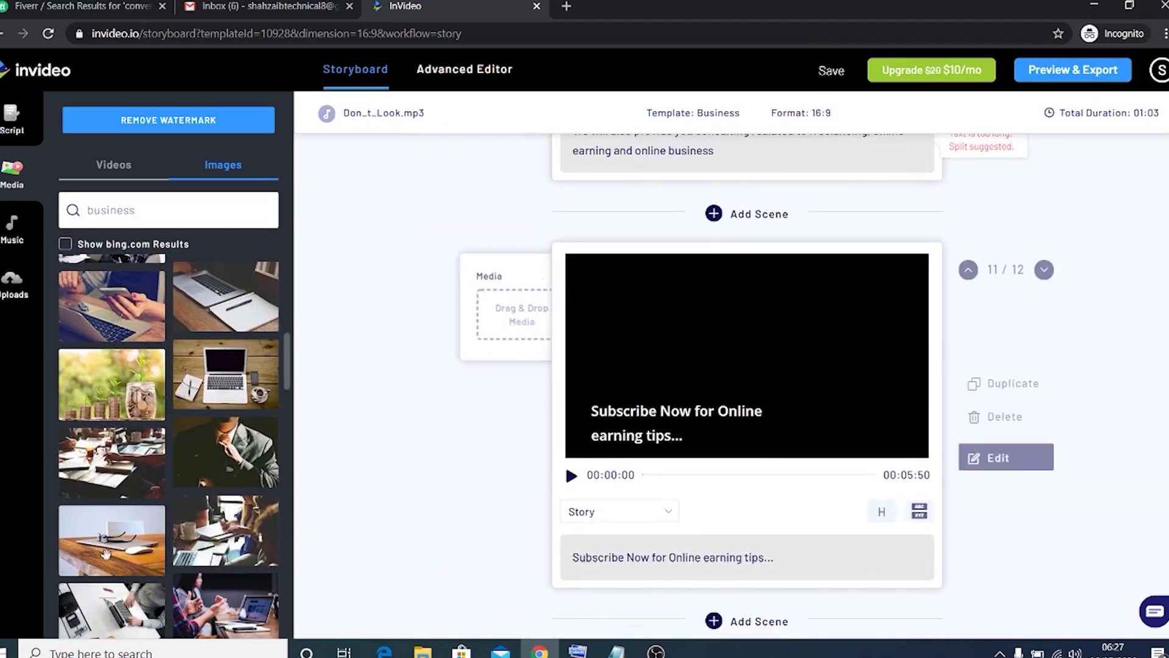
{"action": "left_click_drag", "start_coordinate": [207, 548], "coordinate": [463, 333]}
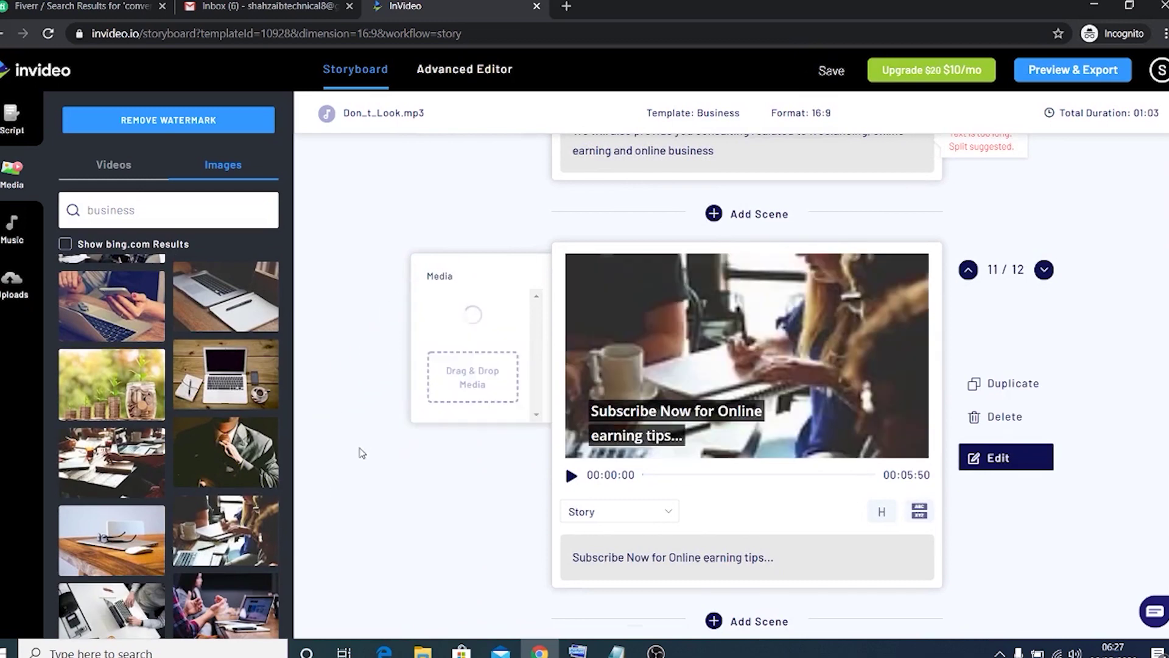
Step: Add the white potted plant and notebook image to scene 12, "Thank you so much...."
{"action": "scroll", "coordinate": [362, 453], "scroll_direction": "down", "scroll_amount": 5}
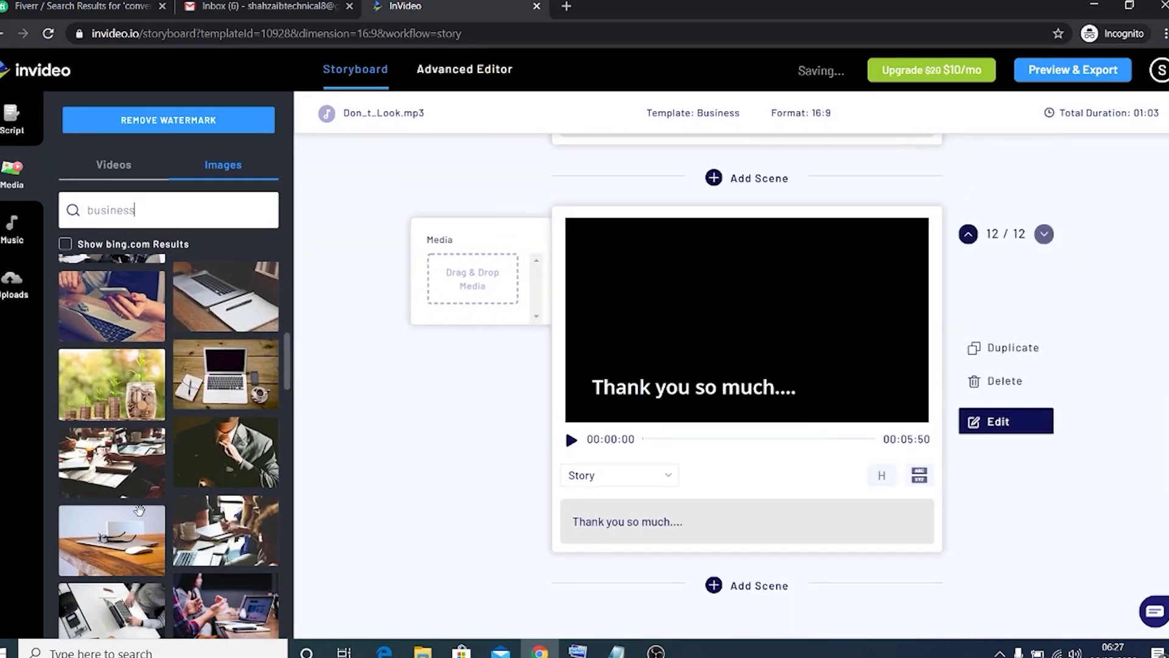
{"action": "scroll", "coordinate": [119, 548], "scroll_direction": "down", "scroll_amount": 3}
{"action": "scroll", "coordinate": [123, 522], "scroll_direction": "down", "scroll_amount": 1}
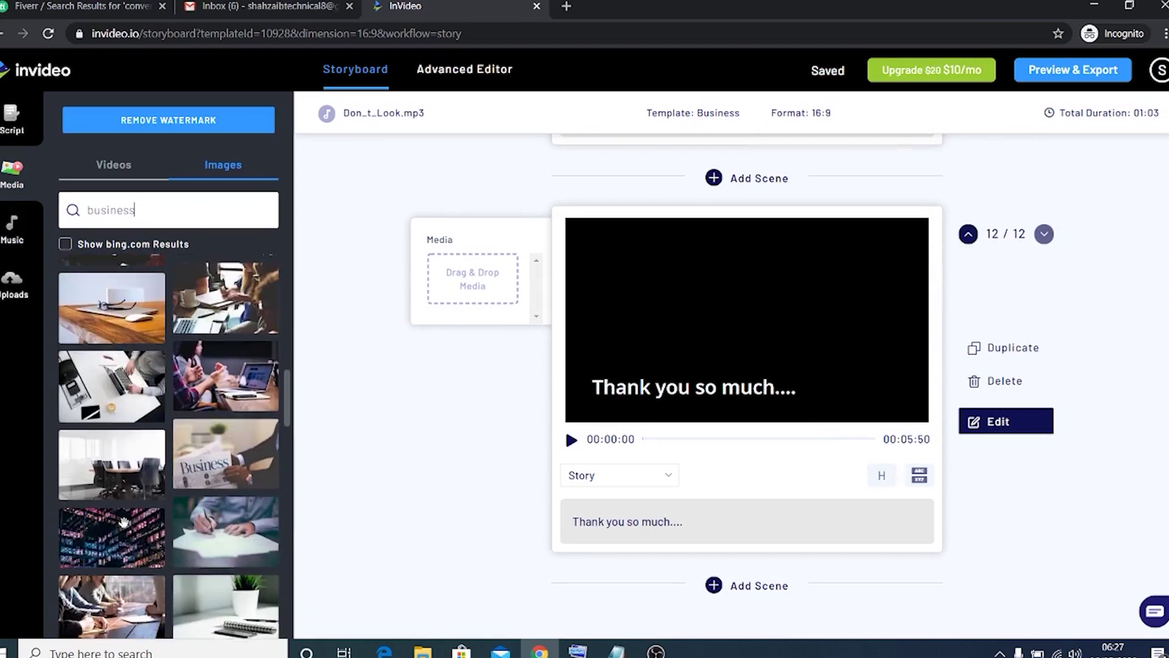
{"action": "scroll", "coordinate": [120, 338], "scroll_direction": "down", "scroll_amount": 3}
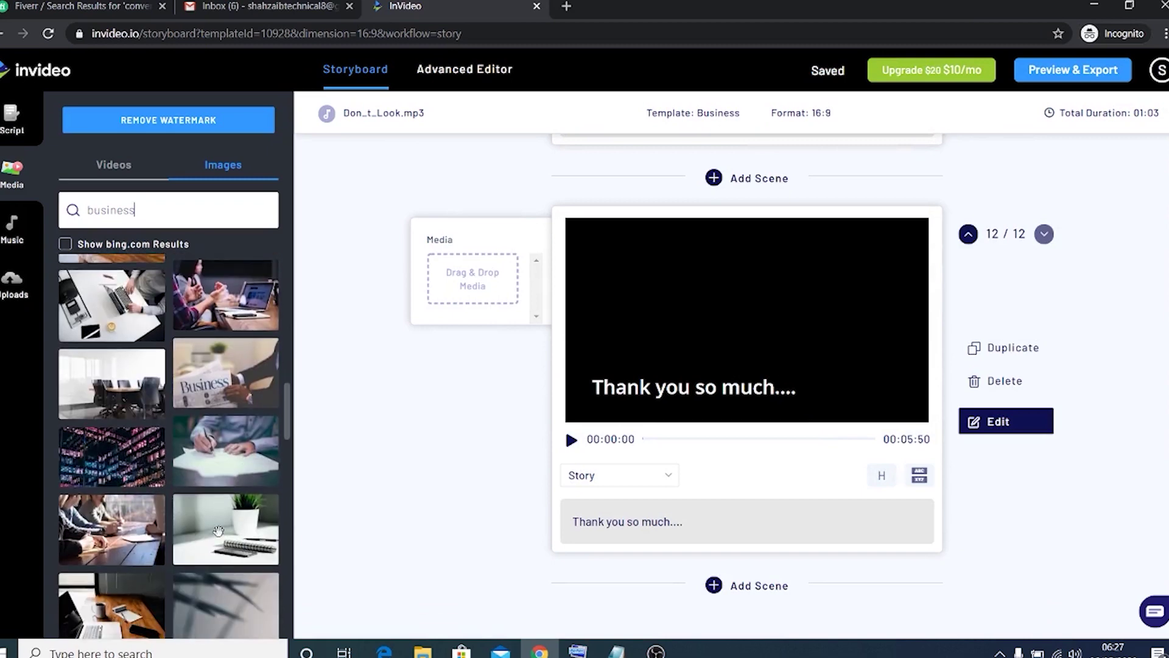
{"action": "left_click_drag", "start_coordinate": [225, 388], "coordinate": [470, 280]}
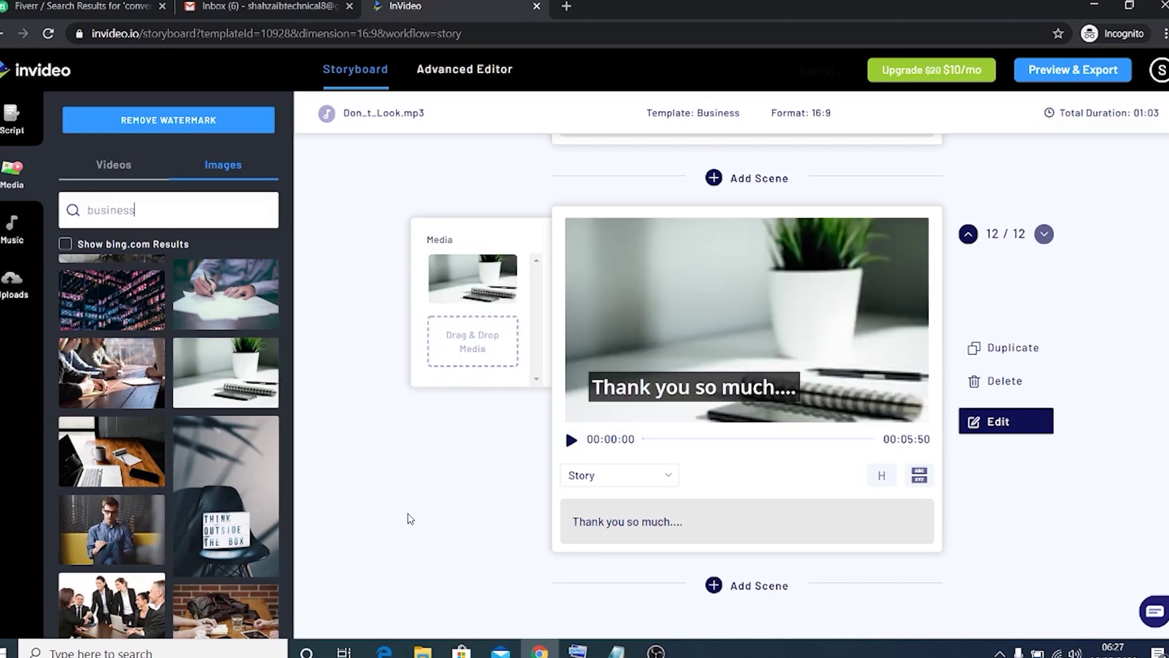
Step: Preview the complete video, and review the storyboard scenes back up to the first one
{"action": "scroll", "coordinate": [597, 475], "scroll_direction": "up", "scroll_amount": 20}
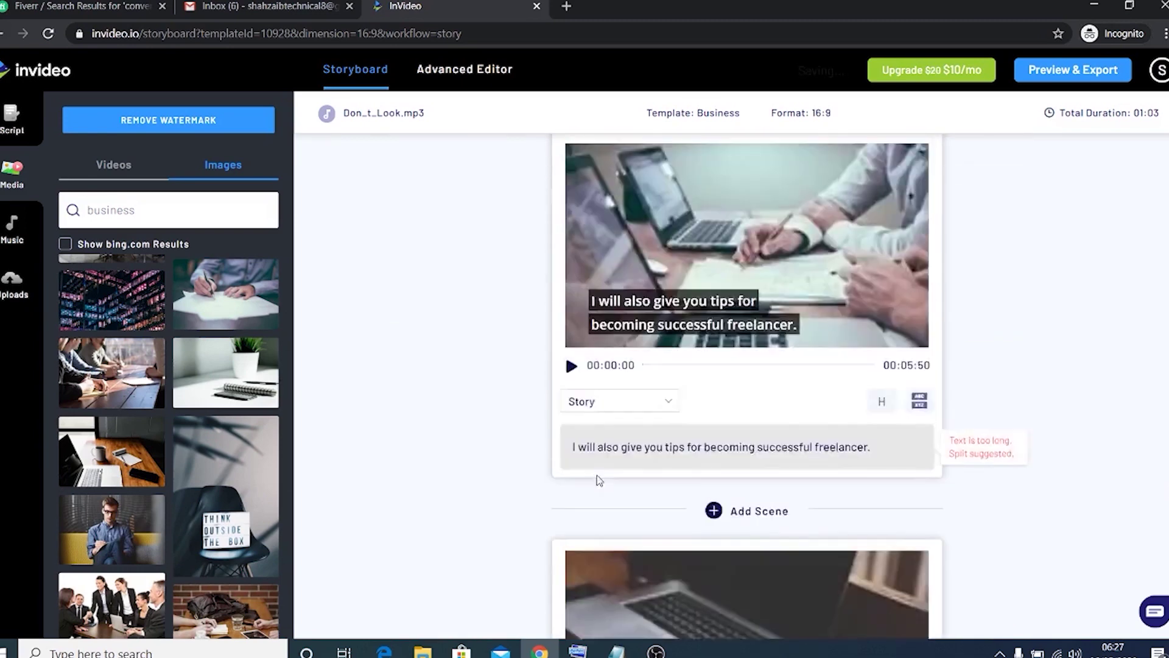
{"action": "left_click", "coordinate": [1062, 78]}
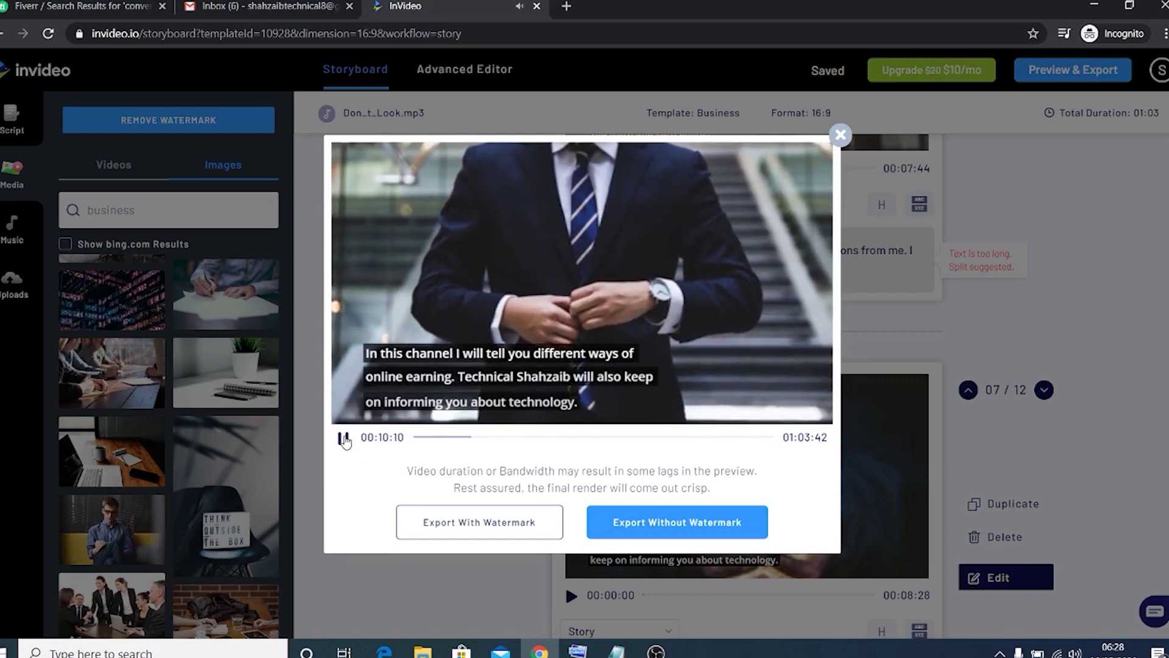
{"action": "left_click", "coordinate": [344, 438]}
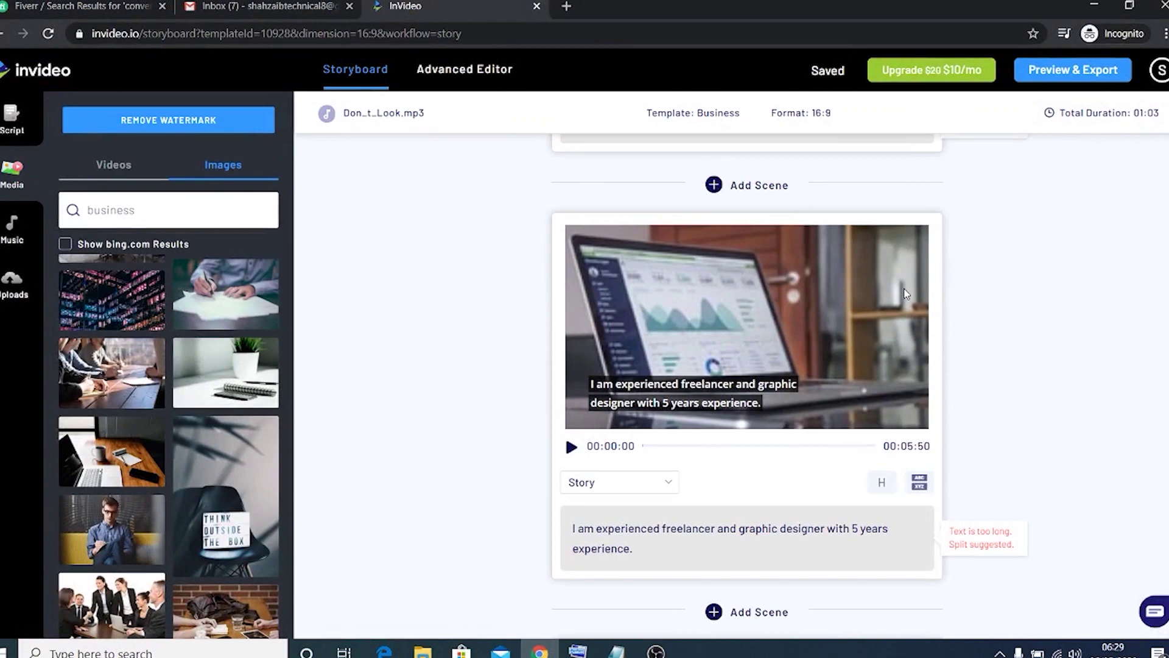
{"action": "scroll", "coordinate": [906, 293], "scroll_direction": "up", "scroll_amount": 7}
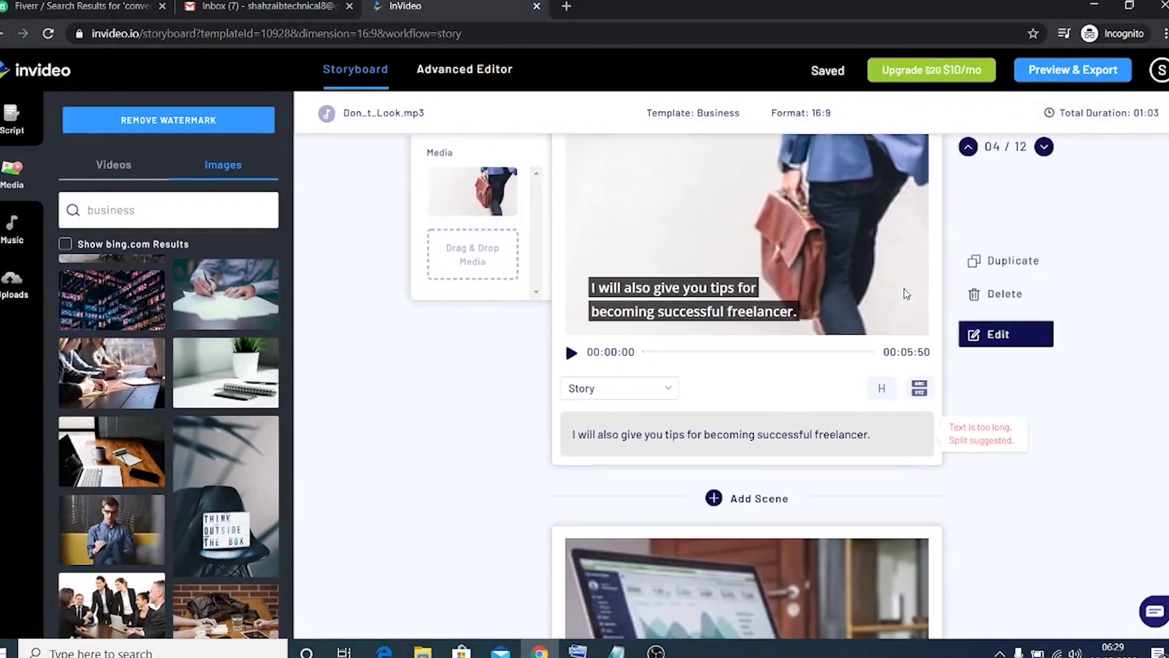
{"action": "scroll", "coordinate": [905, 294], "scroll_direction": "up", "scroll_amount": 8}
{"action": "scroll", "coordinate": [905, 294], "scroll_direction": "up", "scroll_amount": 10}
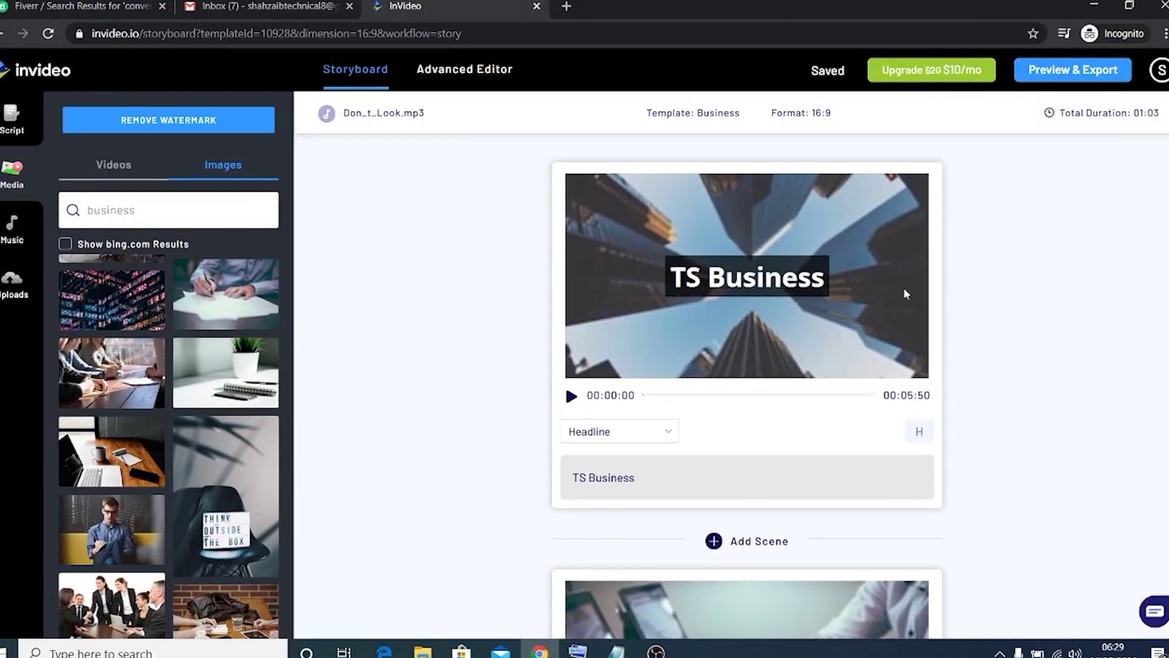